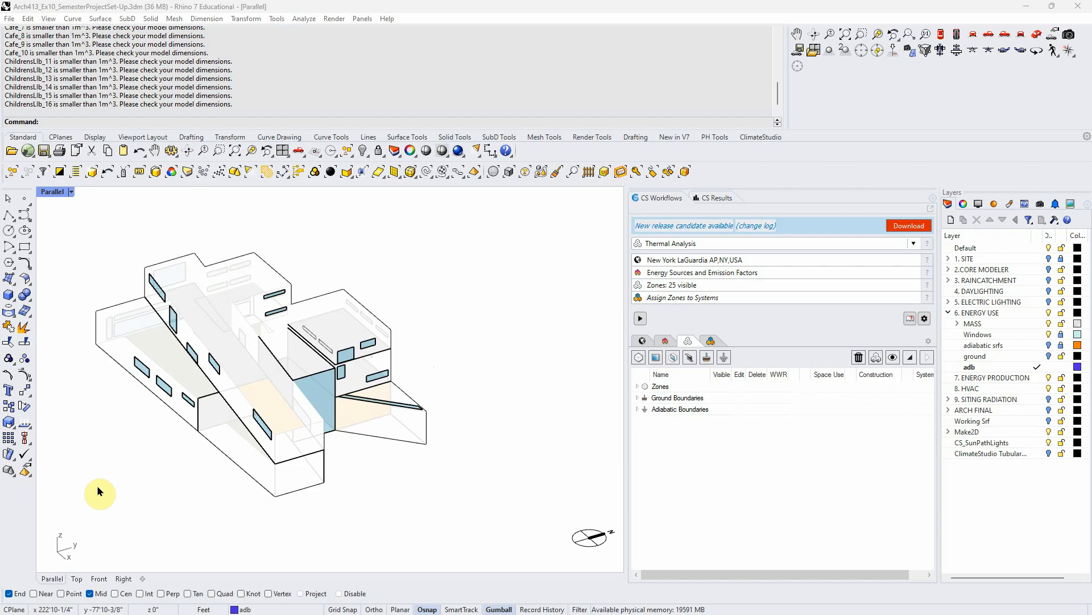
# - Set the colour of the MASS sublayers 1st, 2nd and 3rd to fully opaque black with alpha 255
pyautogui.moveTo(215, 446); pyautogui.dragTo(378, 329, button='right')
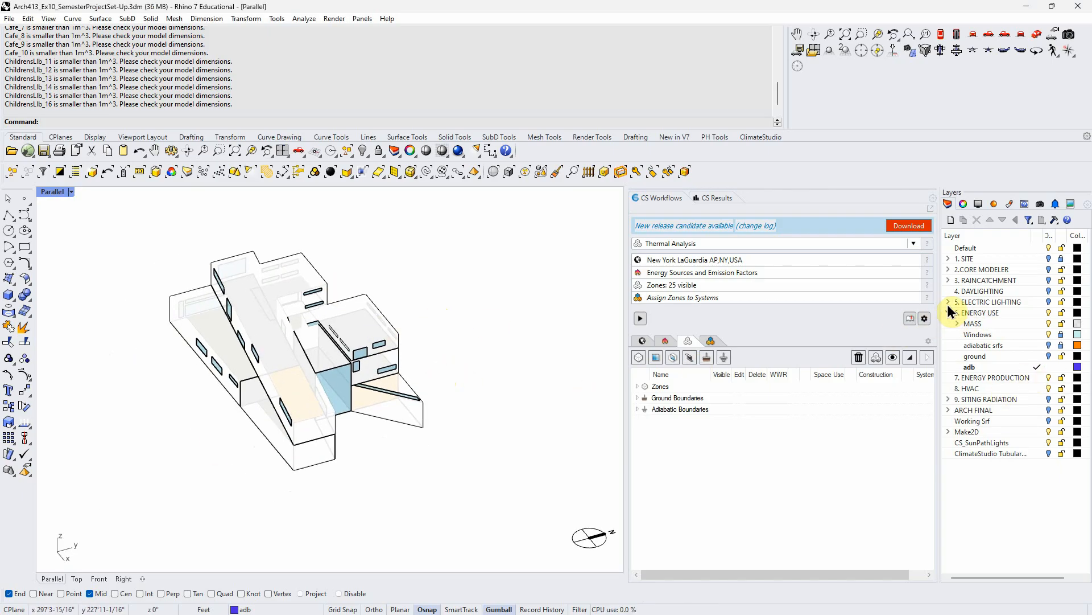
pyautogui.doubleClick(966, 323)
pyautogui.click(995, 336)
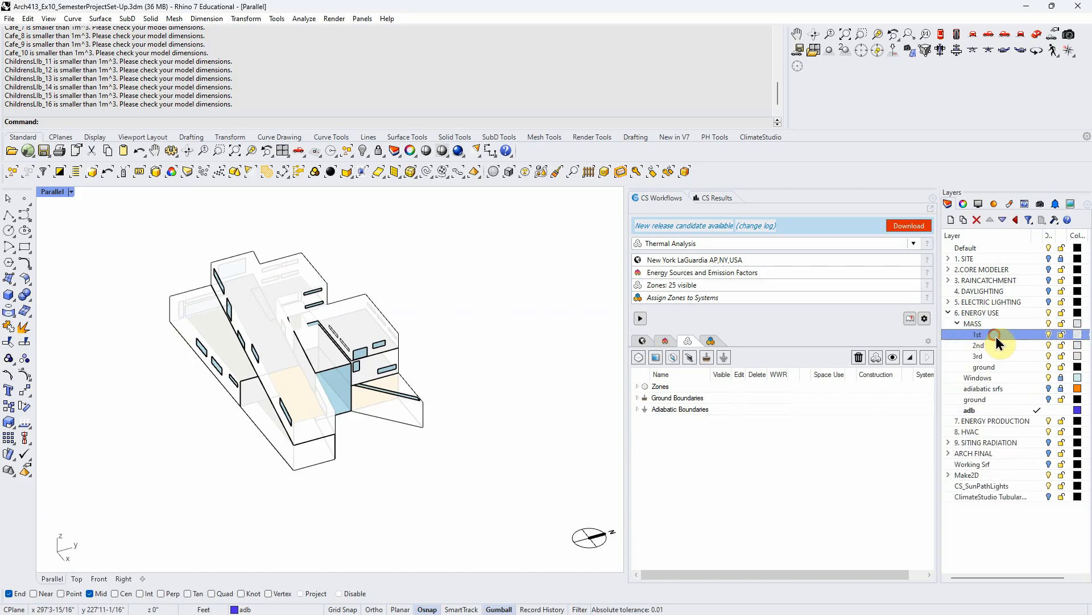
pyautogui.keyDown('shift'); pyautogui.click(1000, 356); pyautogui.keyUp('shift')
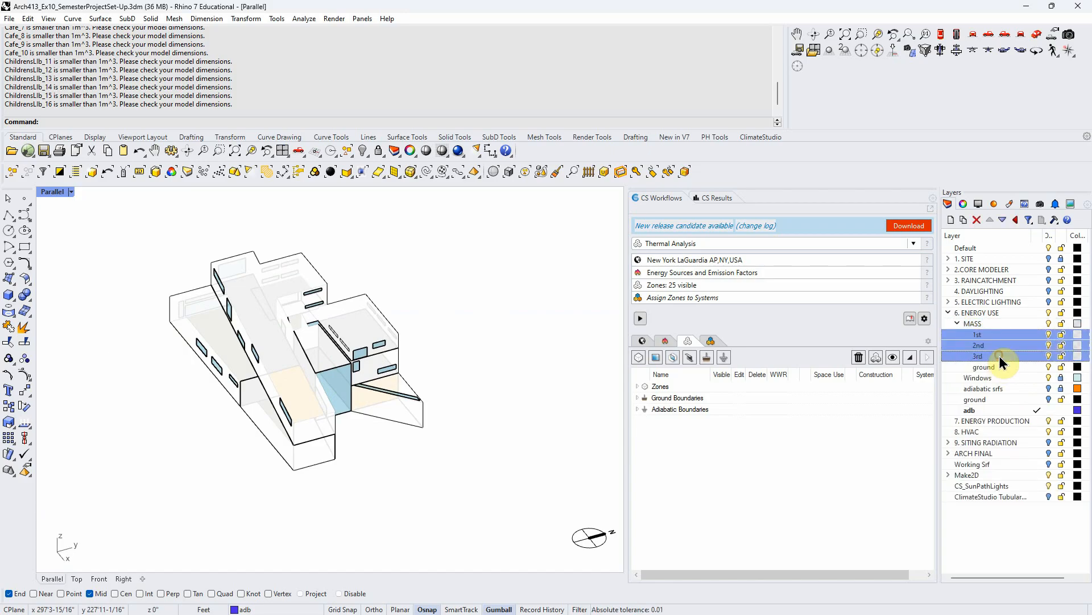
pyautogui.click(1079, 336)
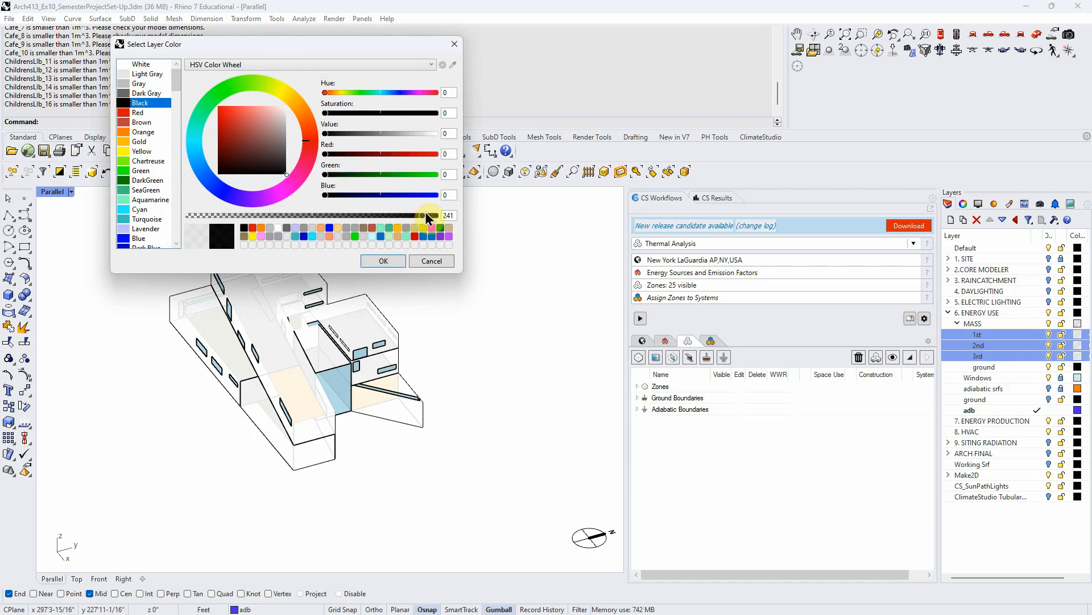
pyautogui.moveTo(422, 216); pyautogui.dragTo(444, 218)
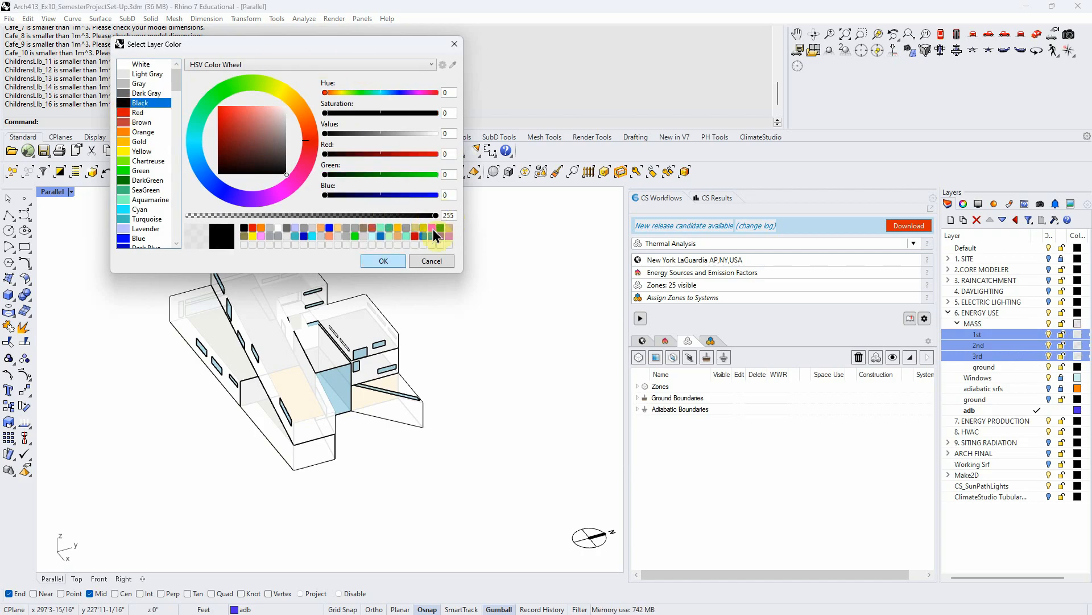
pyautogui.click(403, 258)
pyautogui.moveTo(524, 309)
pyautogui.mouseDown(button='right')
pyautogui.moveTo(454, 285)
pyautogui.moveTo(556, 295)
pyautogui.moveTo(533, 311)
pyautogui.mouseUp(button='right')
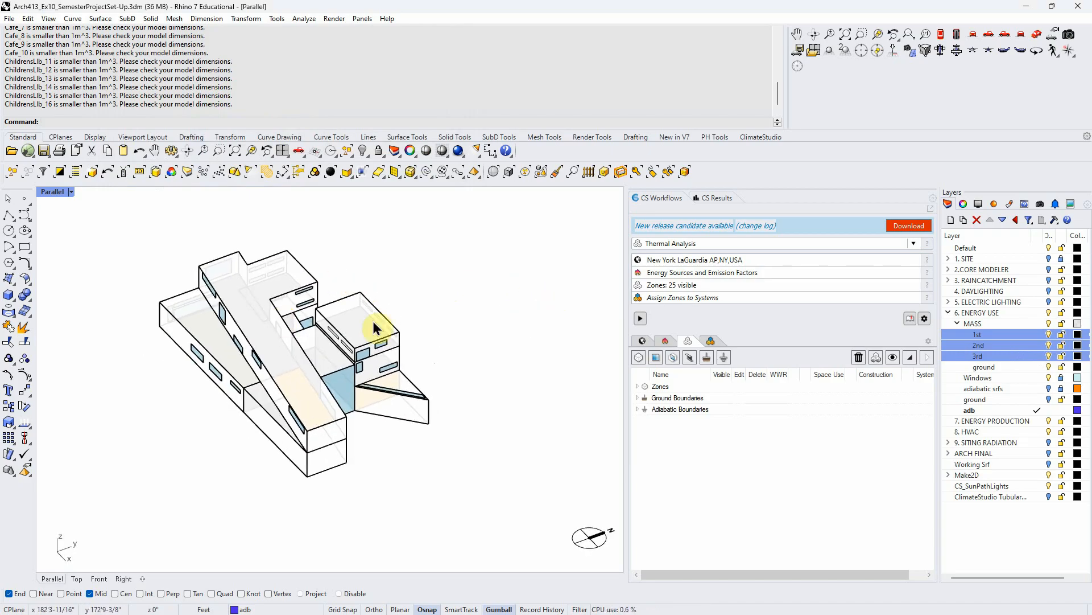
# - Collapse the ENERGY USE layer group and briefly show the SITE layer to check the building's context, then hide it
pyautogui.click(947, 312)
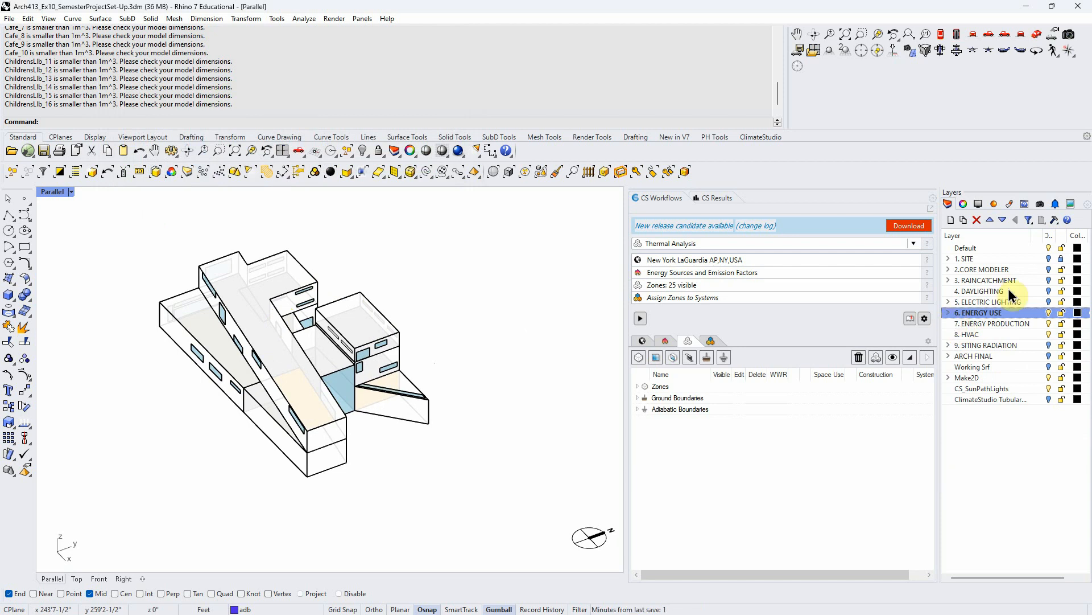
pyautogui.click(1049, 261)
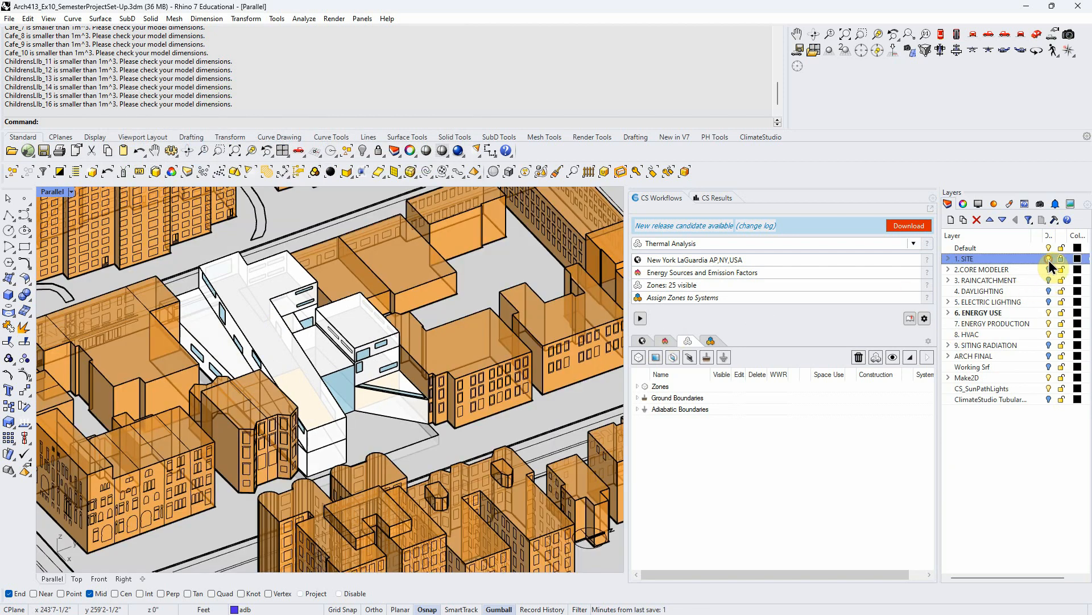
pyautogui.click(1049, 260)
# - Examine the building massing, its windows and zone volumes from several angles
pyautogui.moveTo(520, 383)
pyautogui.mouseDown(button='right')
pyautogui.moveTo(502, 363)
pyautogui.moveTo(503, 375)
pyautogui.mouseUp(button='right')
pyautogui.moveTo(400, 438); pyautogui.dragTo(250, 393, button='right')
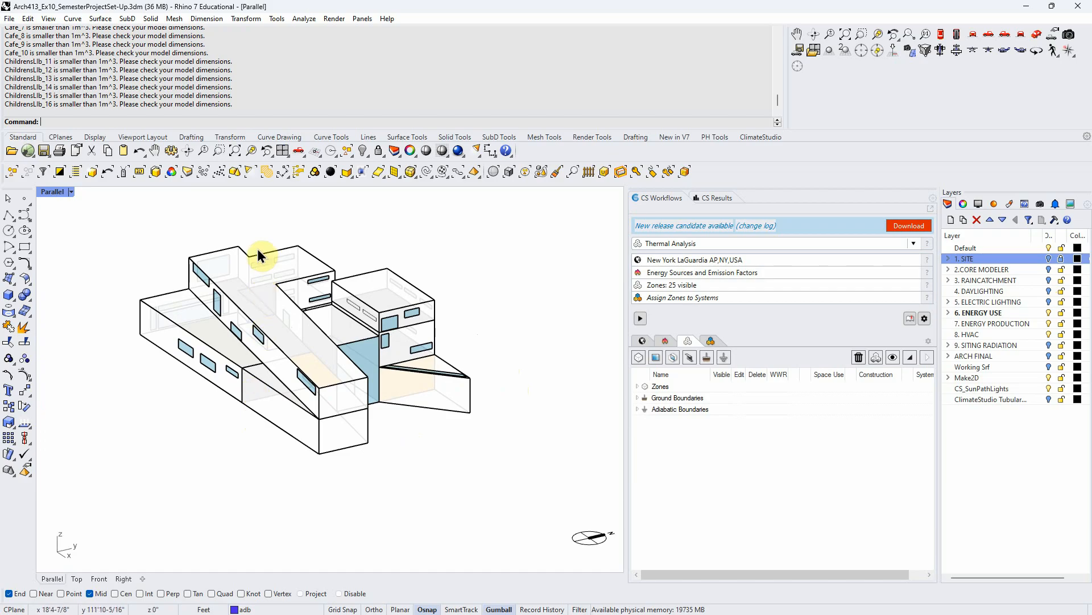
pyautogui.moveTo(370, 360); pyautogui.dragTo(507, 470, button='right')
pyautogui.scroll(1, 307, 260)
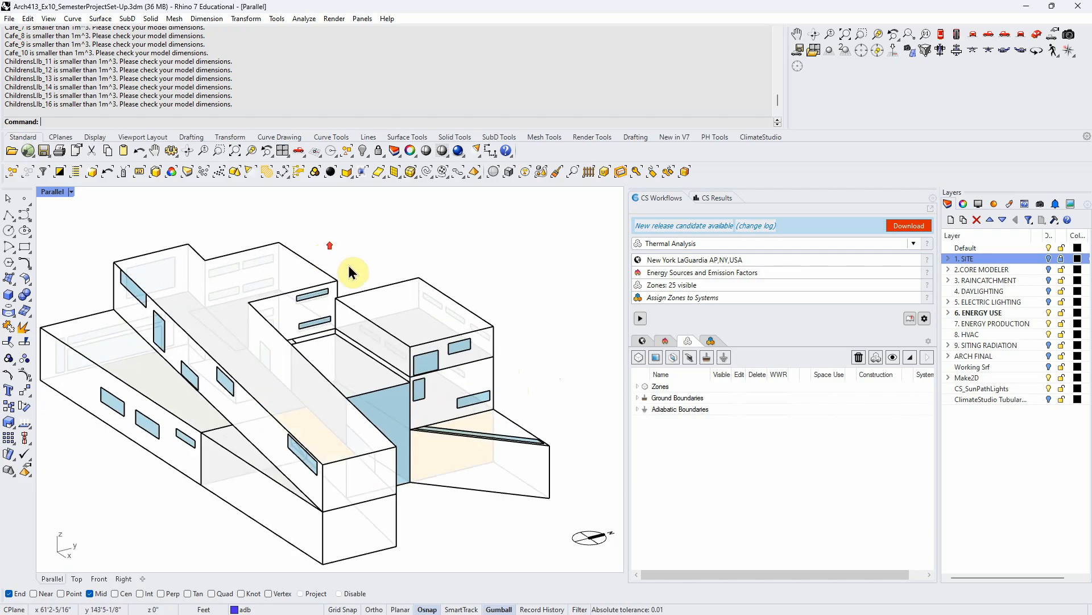
pyautogui.scroll(1, 353, 263)
pyautogui.moveTo(191, 504); pyautogui.dragTo(125, 387, button='right')
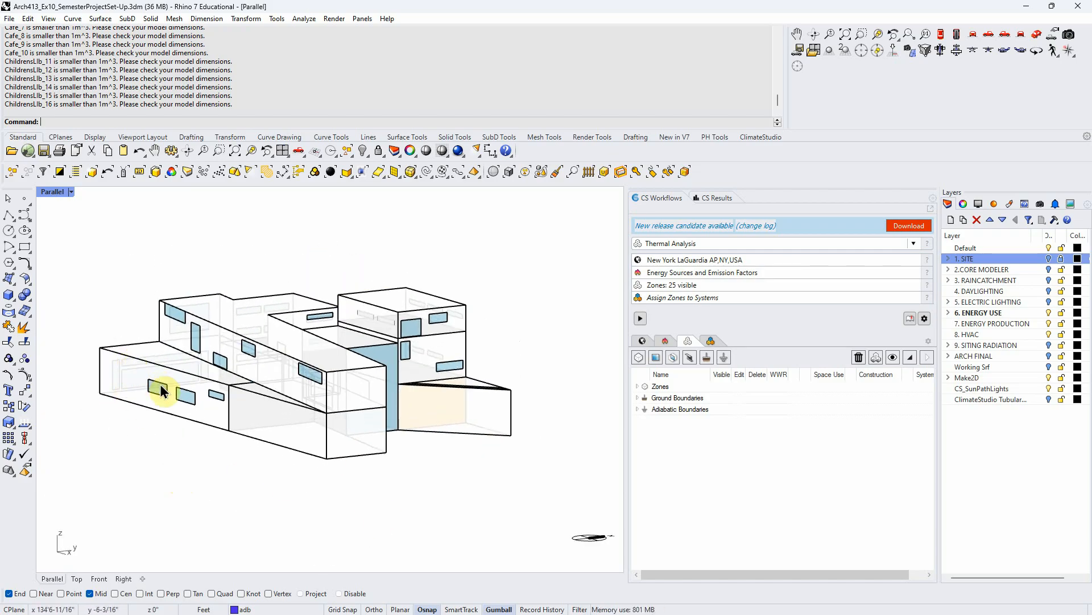
pyautogui.scroll(1, 164, 396)
pyautogui.moveTo(157, 432); pyautogui.dragTo(447, 531, button='right')
pyautogui.scroll(-4, 284, 418)
pyautogui.moveTo(456, 468)
pyautogui.mouseDown(button='right')
pyautogui.moveTo(412, 477)
pyautogui.moveTo(449, 471)
pyautogui.mouseUp(button='right')
pyautogui.scroll(2, 435, 455)
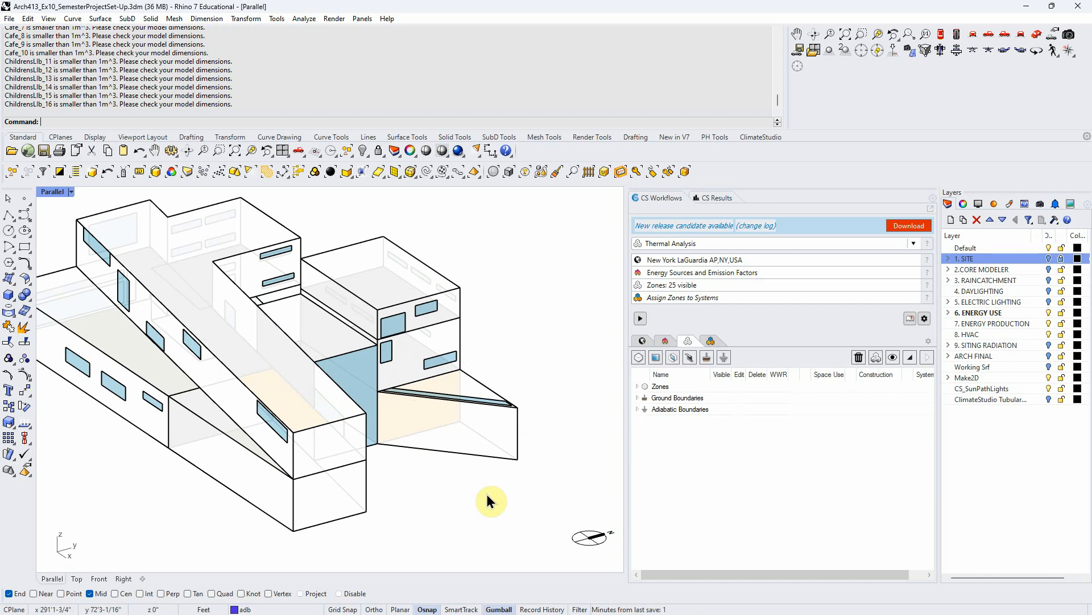
# - List the adiabatic boundaries among the model's zones and run the thermal analysis simulation
pyautogui.click(638, 409)
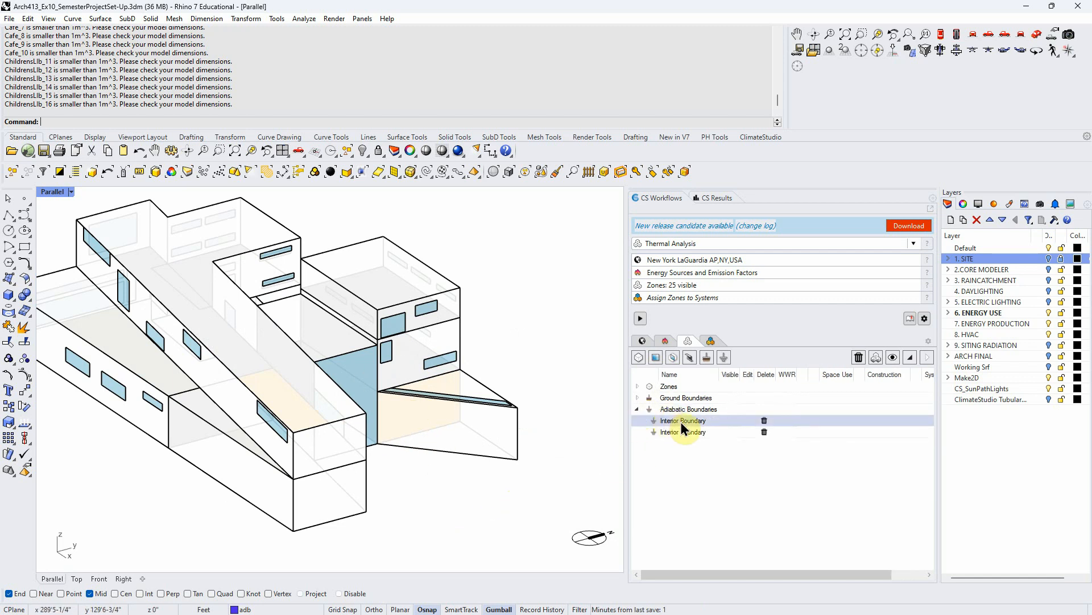
pyautogui.moveTo(551, 416)
pyautogui.mouseDown(button='right')
pyautogui.moveTo(429, 415)
pyautogui.moveTo(542, 427)
pyautogui.mouseUp(button='right')
pyautogui.scroll(-4, 532, 421)
pyautogui.click(573, 398)
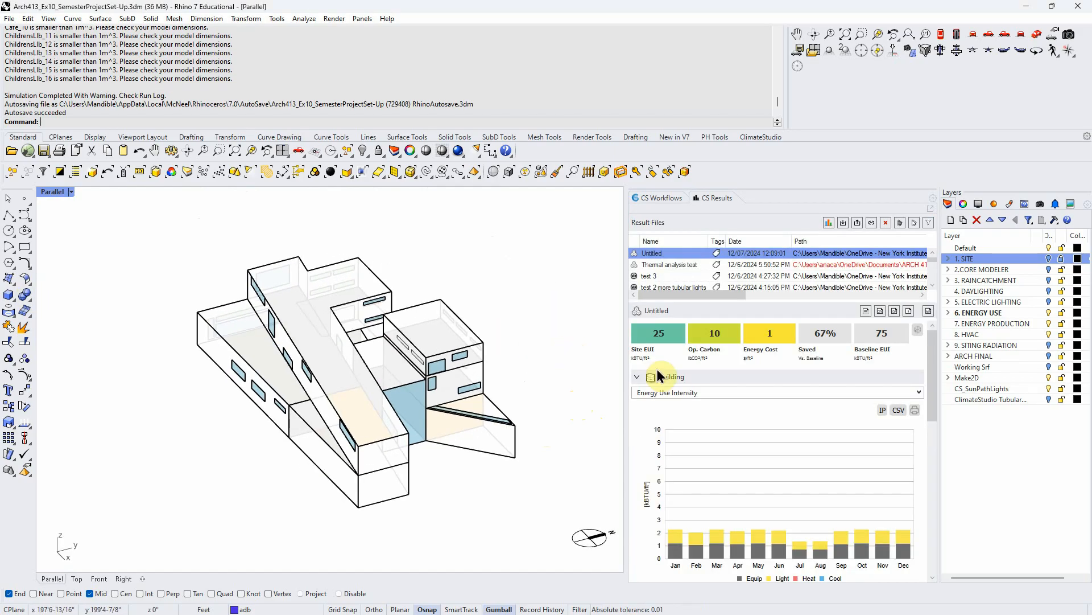
# - Rename the new untitled result file as TEST1 and reload its results
pyautogui.click(660, 252)
pyautogui.write('TEST1')
pyautogui.press('Return')
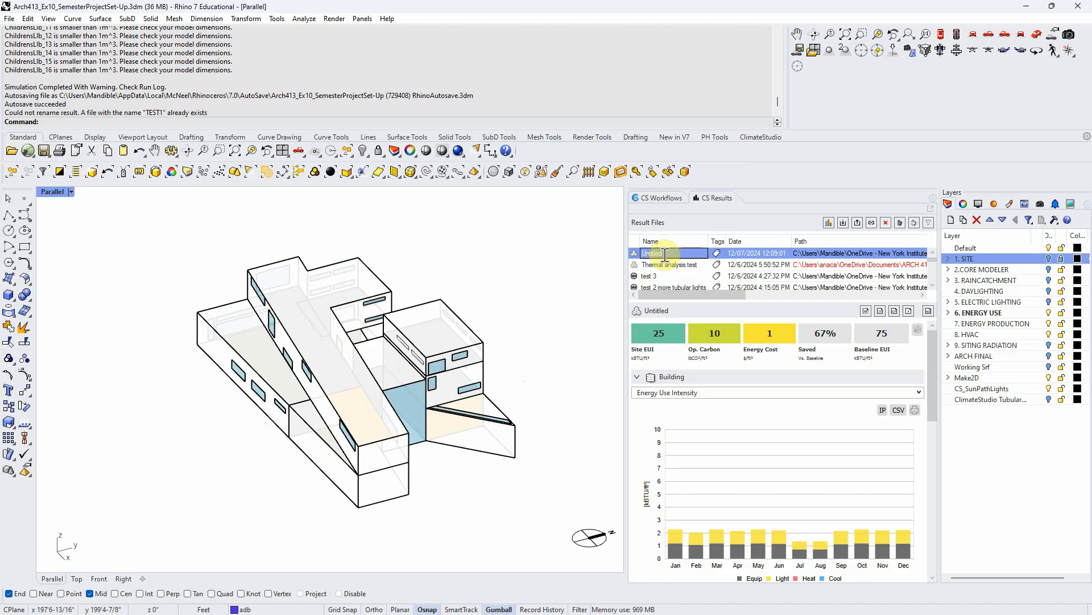
pyautogui.click(665, 254)
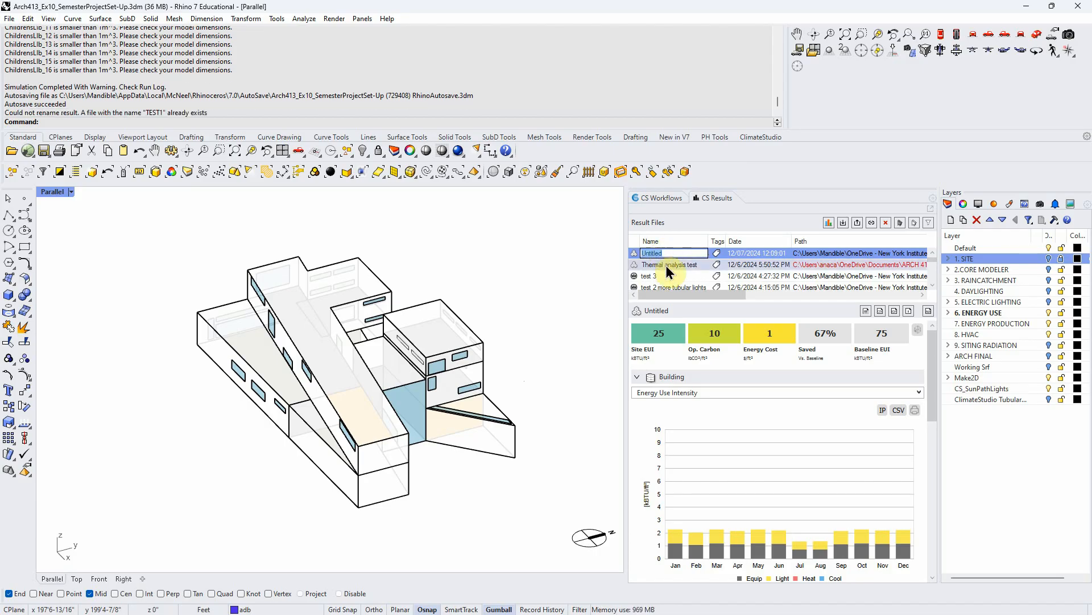
pyautogui.write('TEST1')
pyautogui.press('Return')
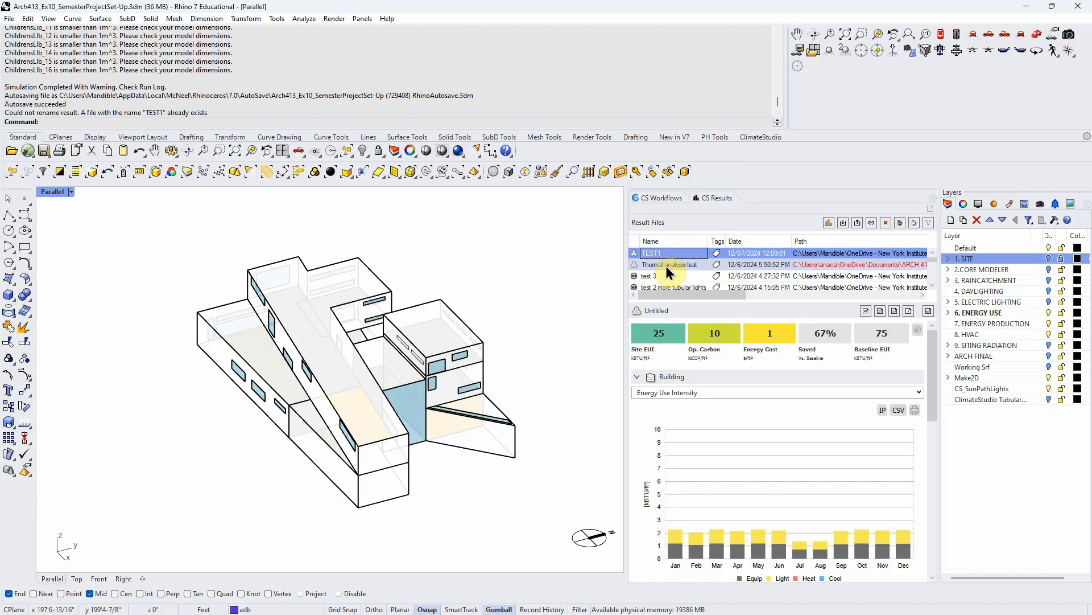
pyautogui.click(671, 265)
pyautogui.click(670, 253)
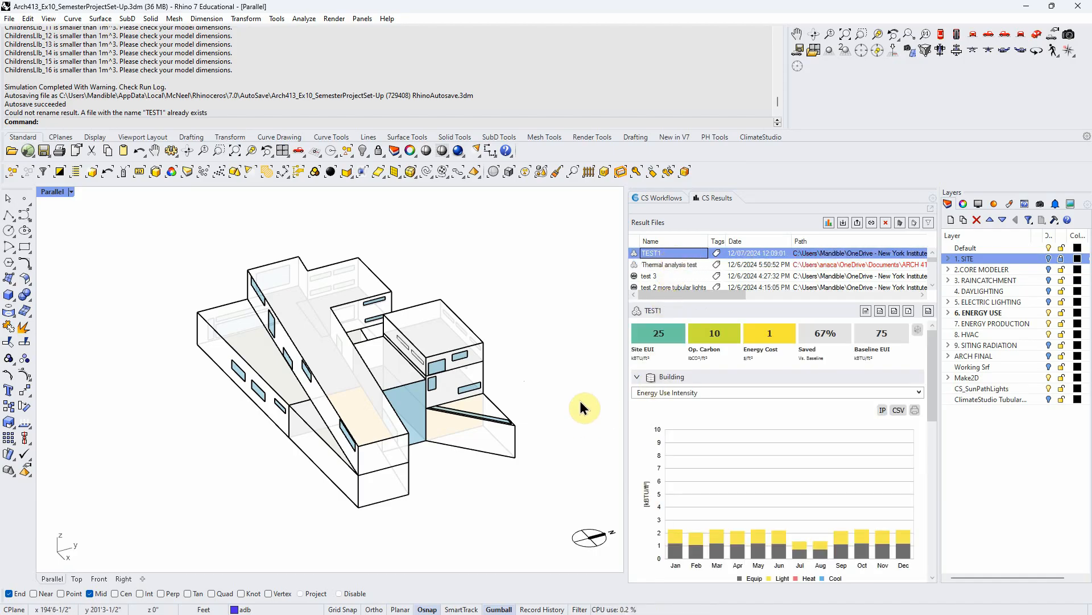
# - Examine the Site EUI and Baseline EUI scores and the building's monthly Energy Use Intensity chart for heating and cooling loads
pyautogui.moveTo(585, 394); pyautogui.dragTo(583, 400, button='right')
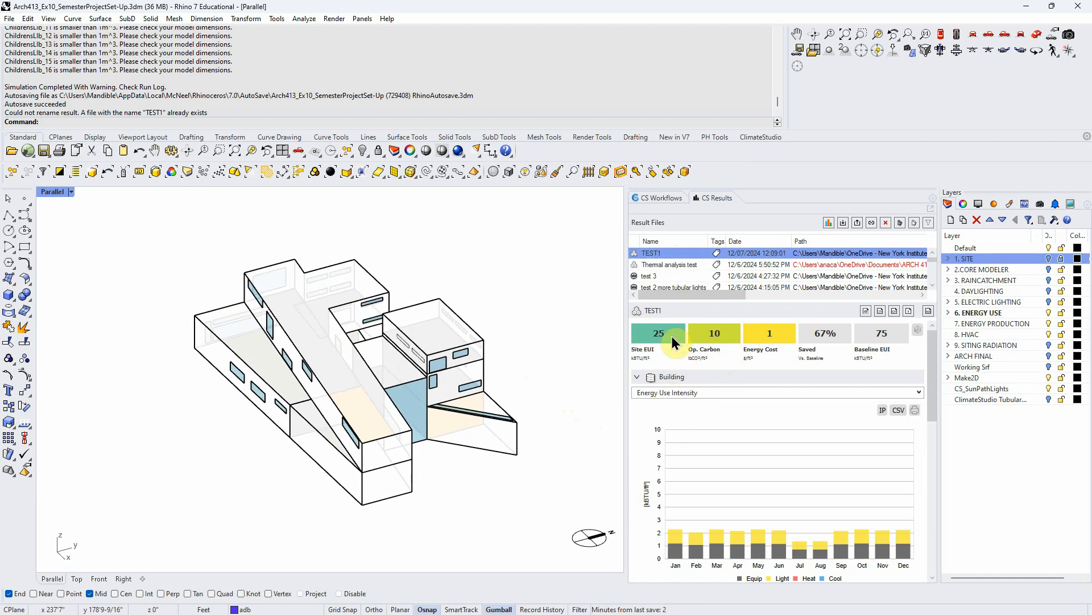
pyautogui.click(886, 336)
pyautogui.click(669, 336)
pyautogui.moveTo(511, 354); pyautogui.dragTo(517, 337, button='right')
pyautogui.click(804, 439)
pyautogui.moveTo(933, 403); pyautogui.dragTo(940, 423)
pyautogui.moveTo(681, 490)
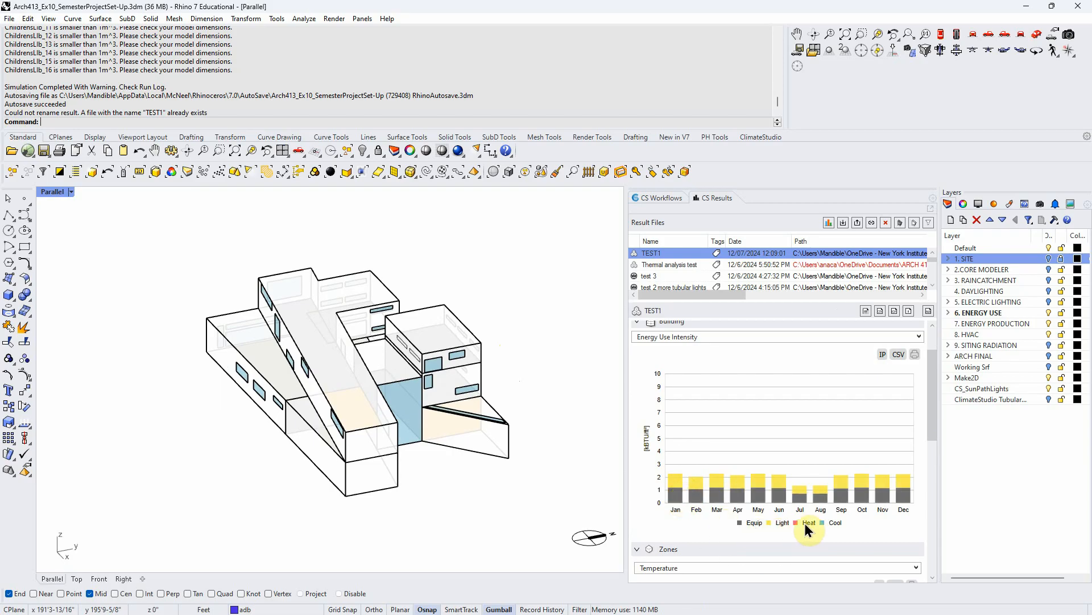
pyautogui.moveTo(541, 522); pyautogui.dragTo(489, 521, button='right')
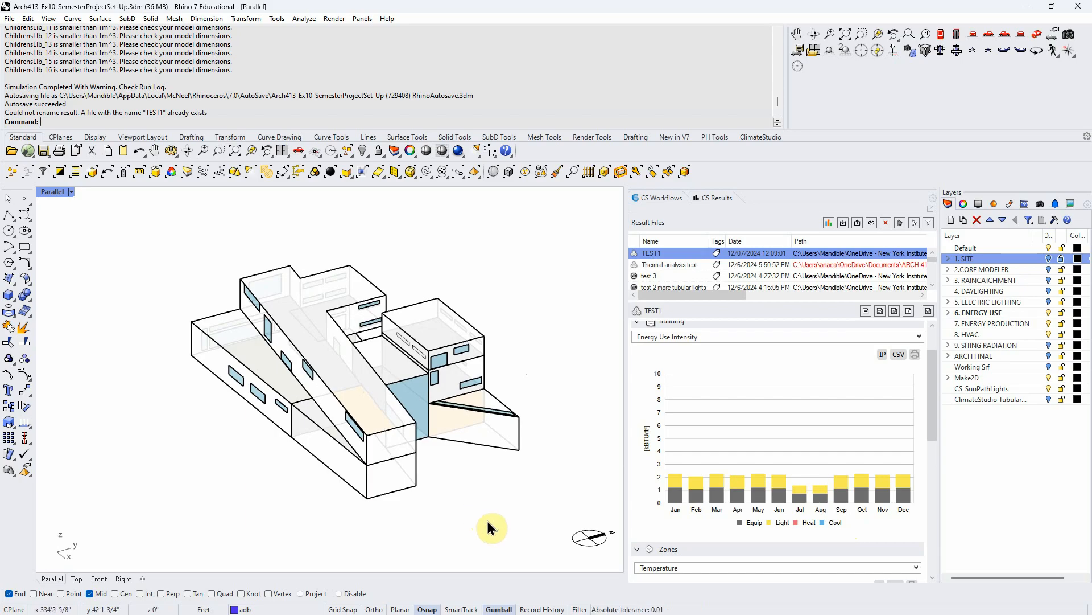
pyautogui.moveTo(486, 518); pyautogui.dragTo(486, 515, button='right')
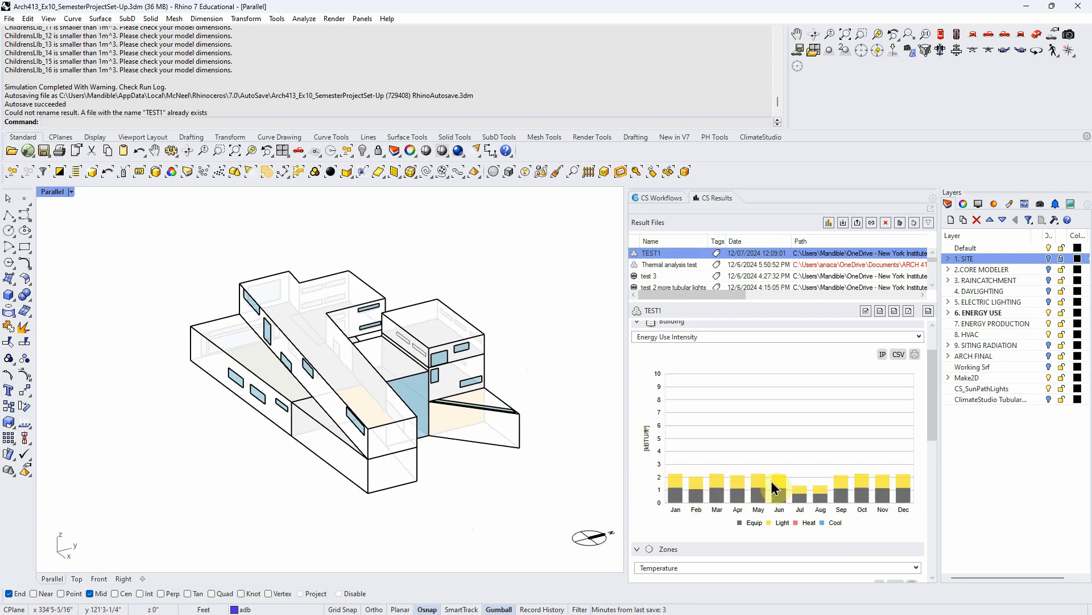
# - Show the building's Energy Flows chart and examine its monthly gains and losses
pyautogui.click(918, 337)
pyautogui.click(683, 394)
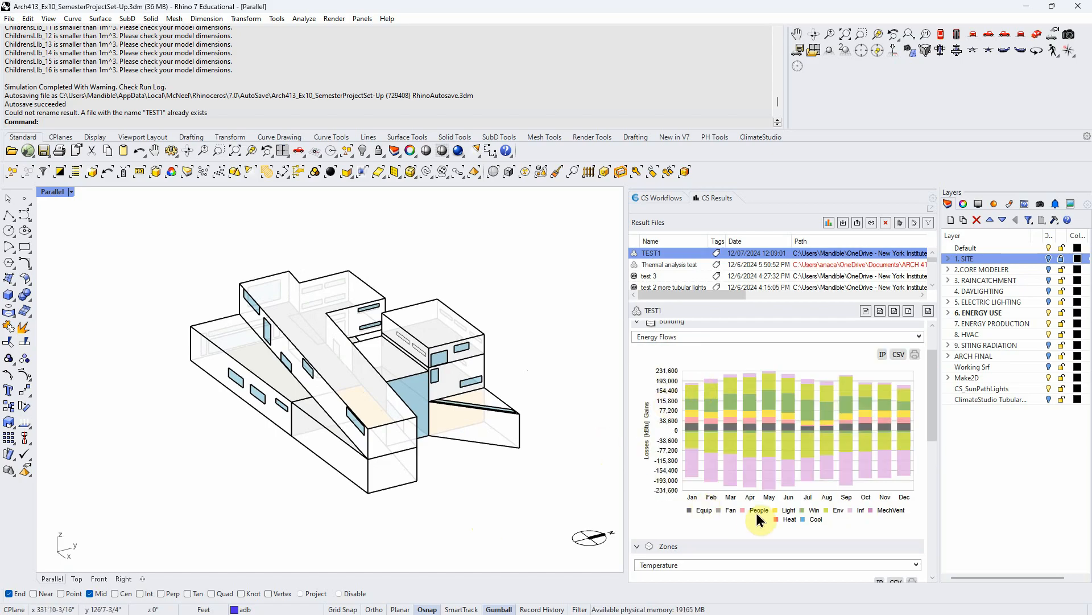
pyautogui.click(694, 441)
pyautogui.press('ctrl')
# - Check the zone count assigned to the Ideal Air Load Default system in the thermal analysis workflow
pyautogui.click(667, 198)
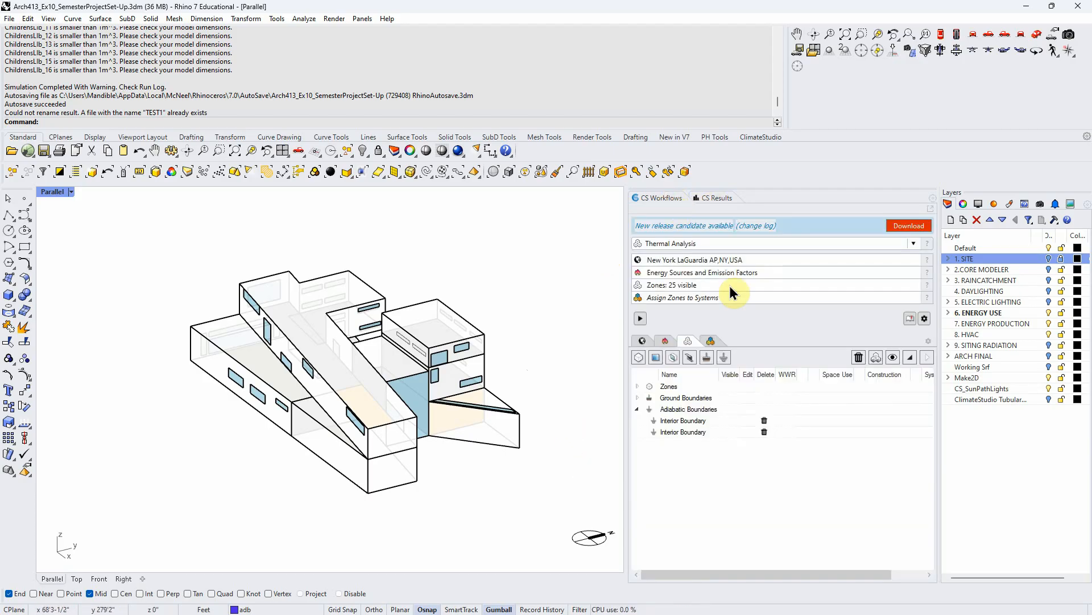
pyautogui.click(711, 340)
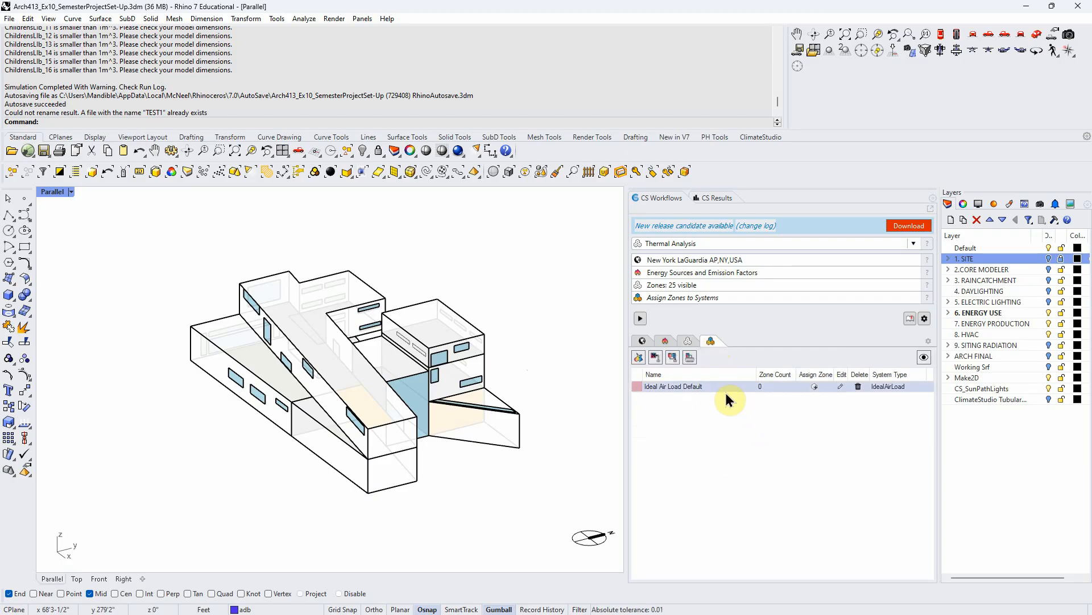
pyautogui.click(766, 386)
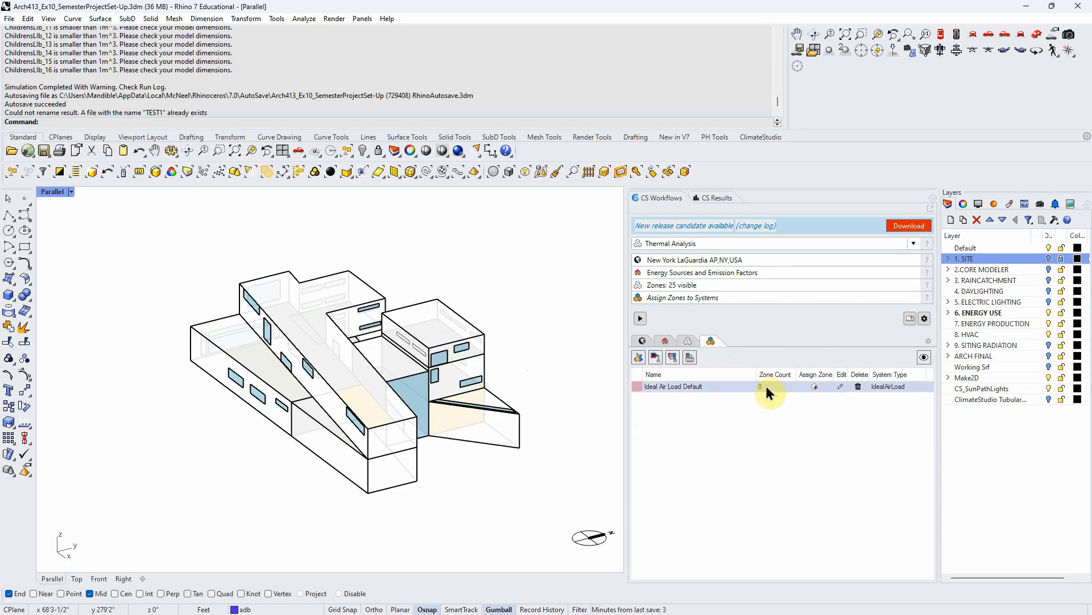
pyautogui.click(773, 383)
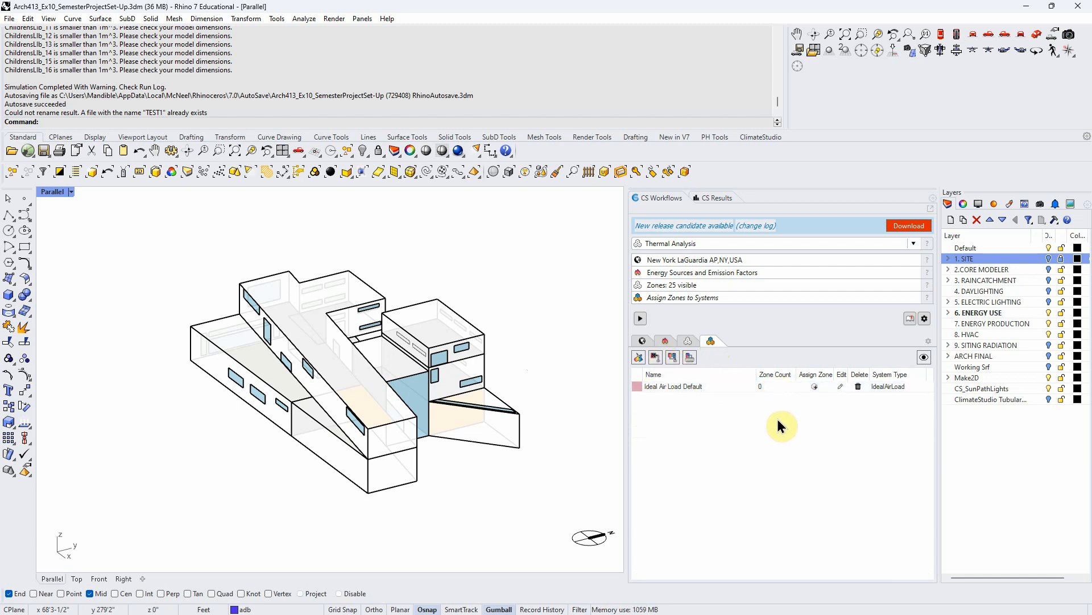
# - Review the GeneralLib zone's settings, including its assigned system, and close them without changes
pyautogui.click(688, 341)
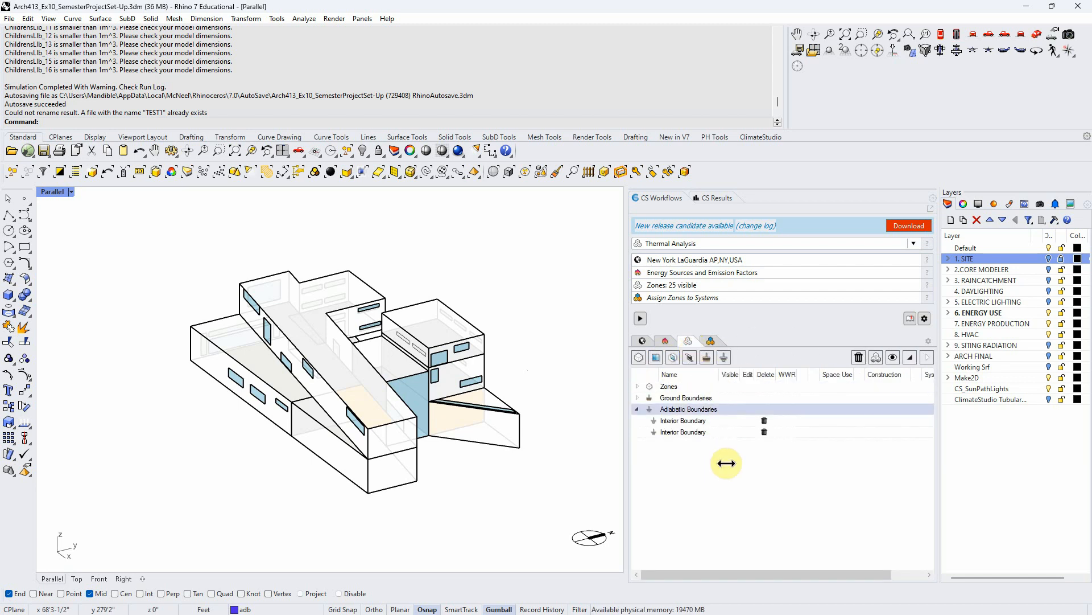
pyautogui.click(639, 387)
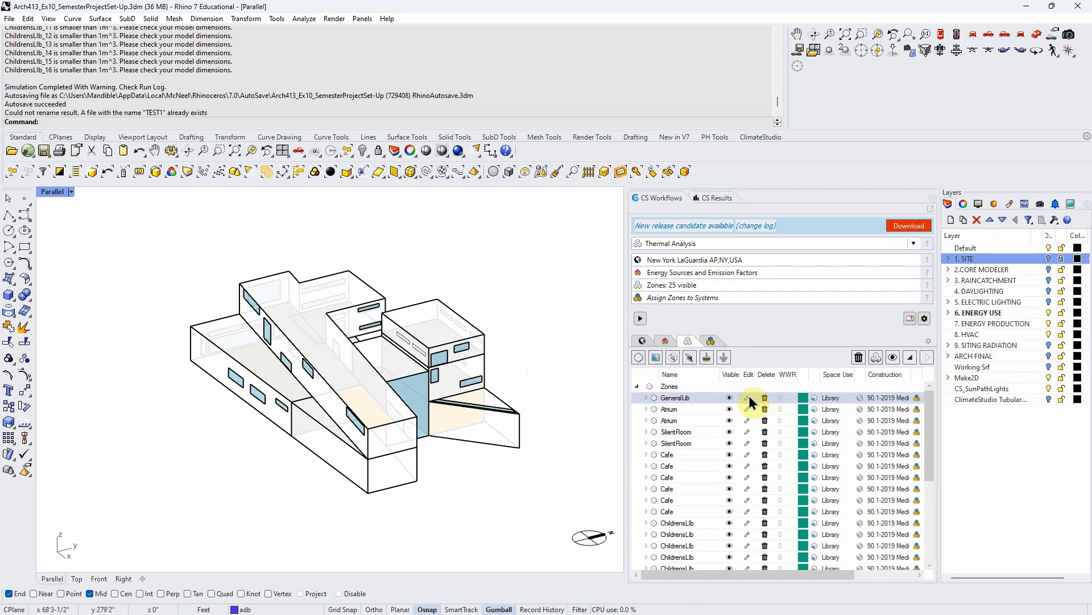
pyautogui.click(749, 397)
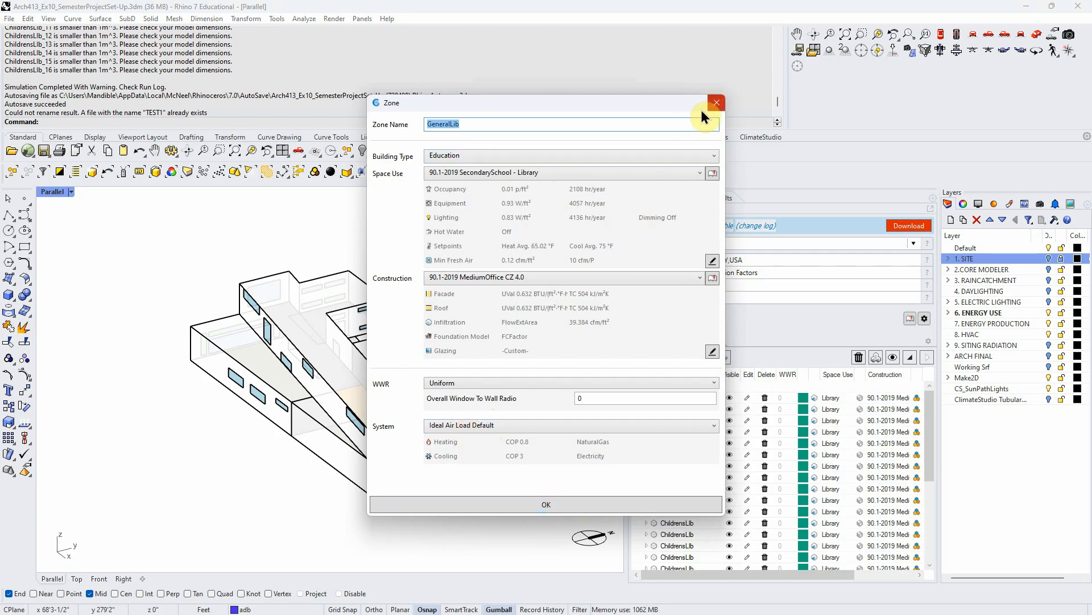
pyautogui.click(715, 103)
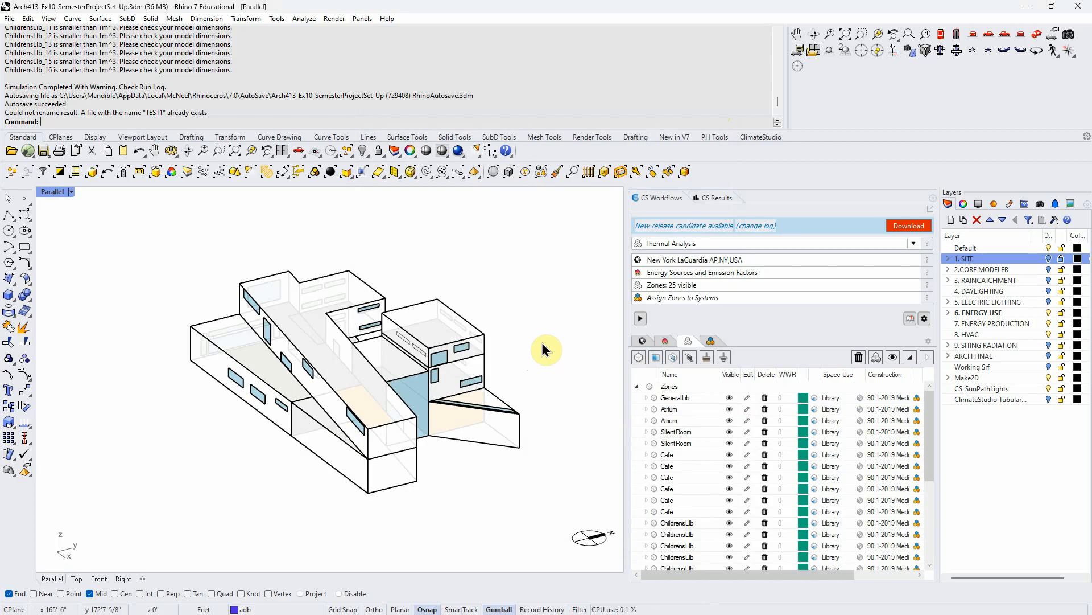
# - Revisit the TEST1 results, return to the workflow's list of systems, and select Ideal Air Load Default
pyautogui.click(710, 199)
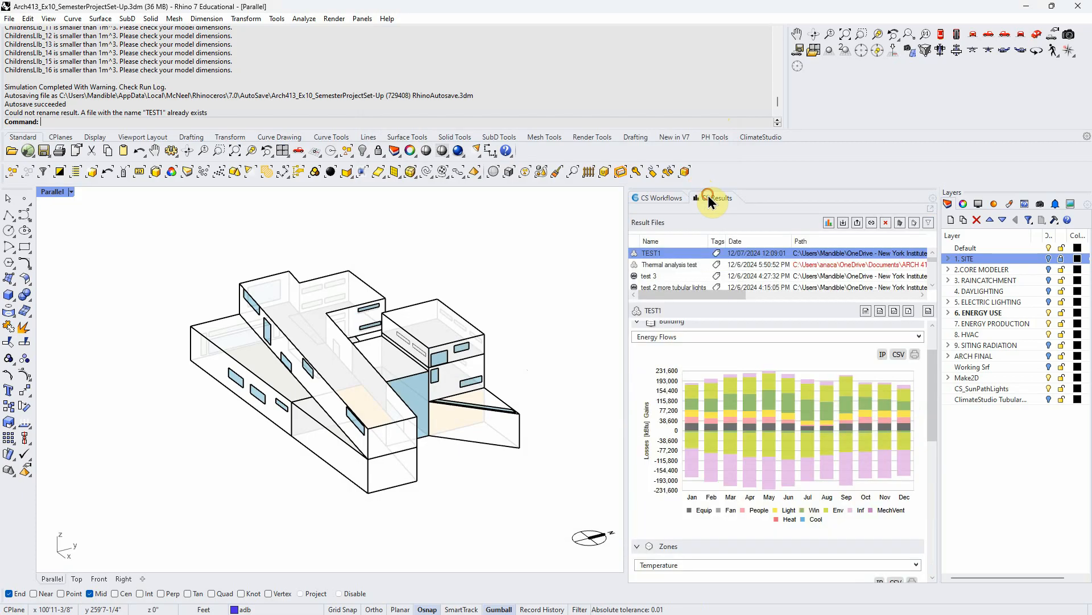
pyautogui.click(662, 197)
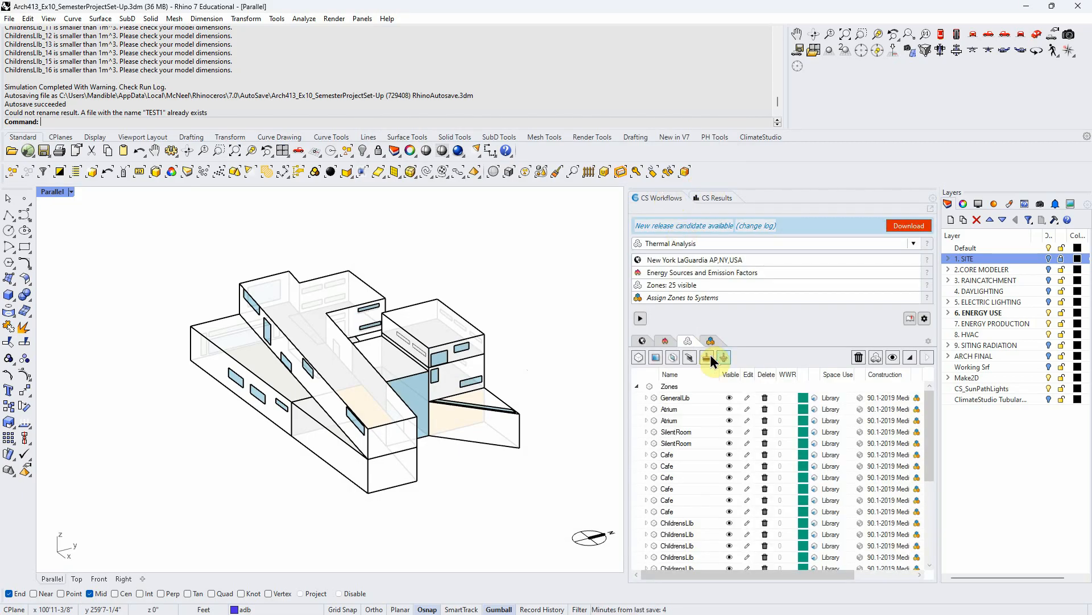
pyautogui.click(710, 341)
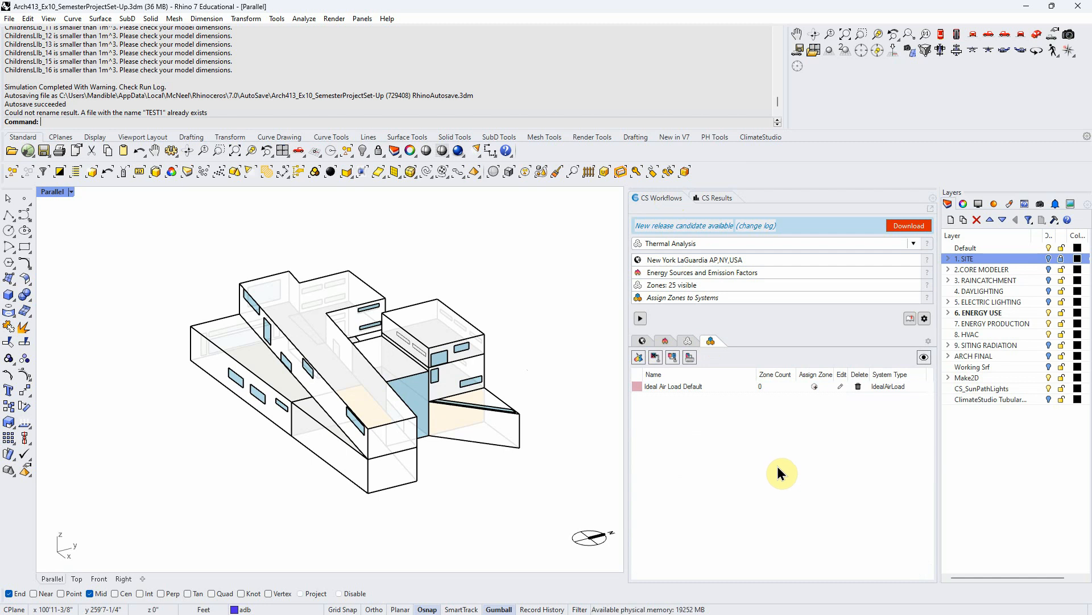
pyautogui.click(691, 380)
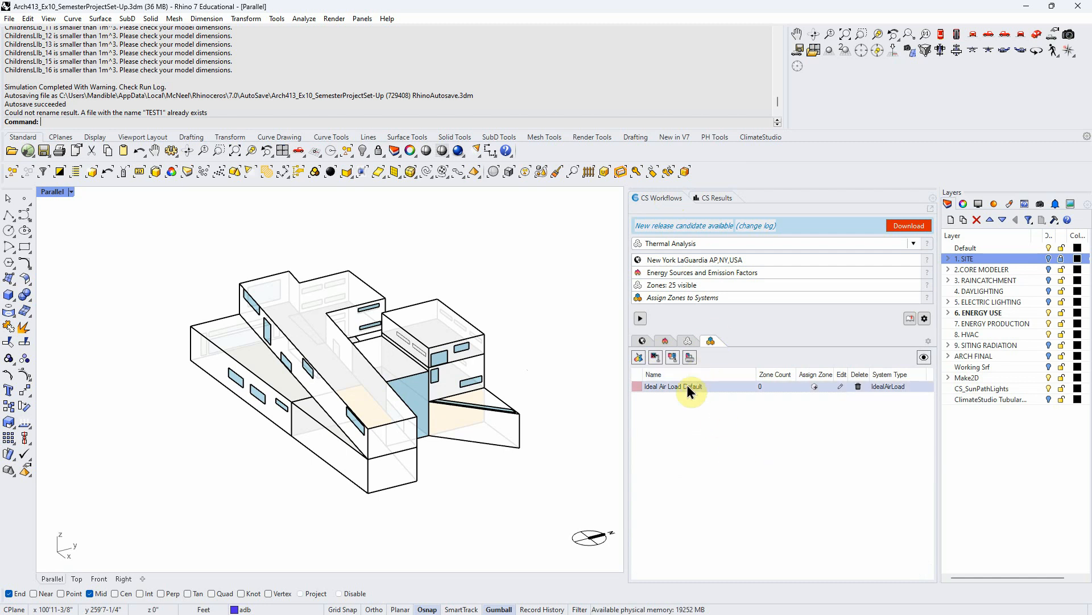
# - Assign the Ideal Air Load Default system to every zone in the list, from GeneralLib to SilentRoom
pyautogui.click(815, 387)
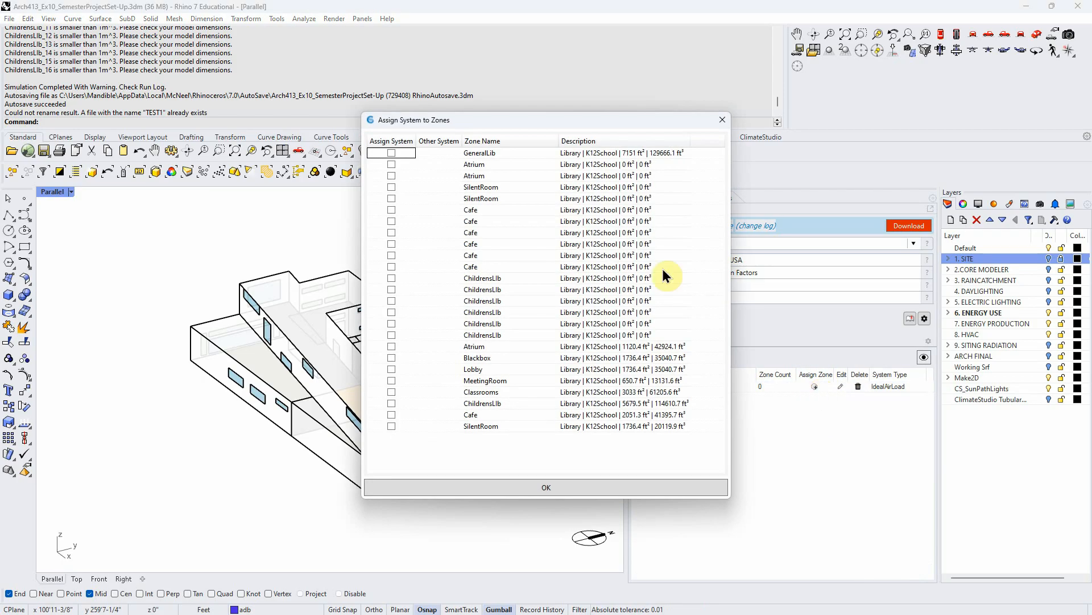
pyautogui.click(421, 153)
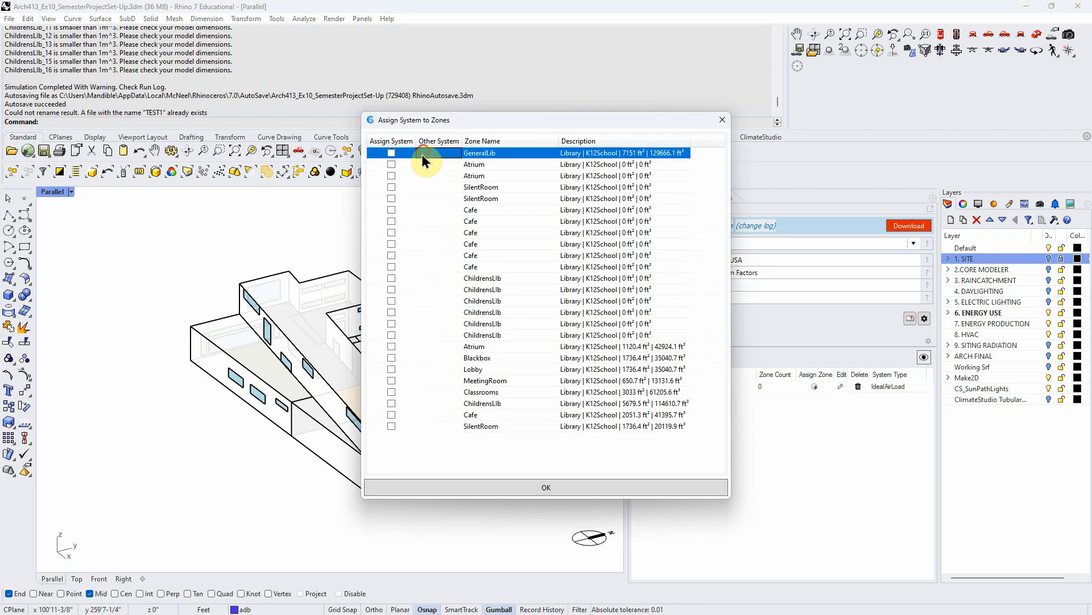
pyautogui.keyDown('shift'); pyautogui.click(424, 429); pyautogui.keyUp('shift')
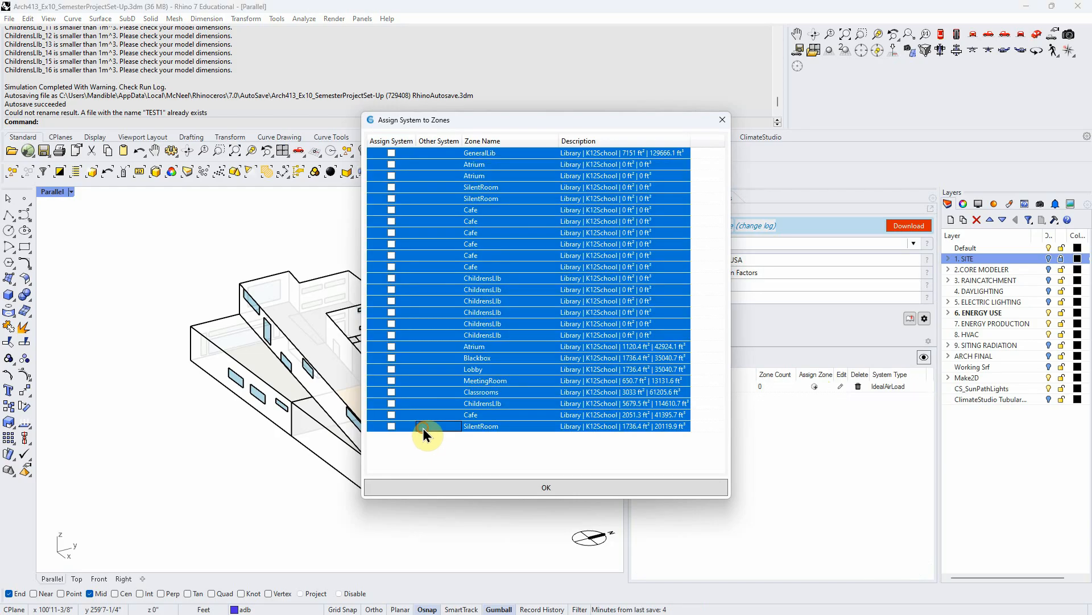
pyautogui.click(392, 154)
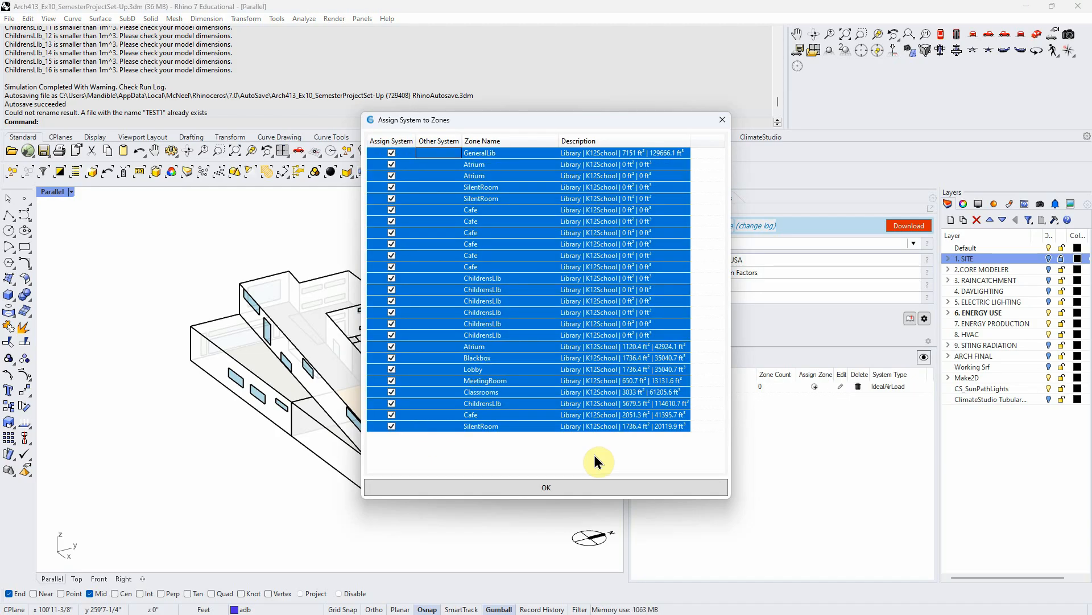
pyautogui.click(596, 490)
pyautogui.click(764, 491)
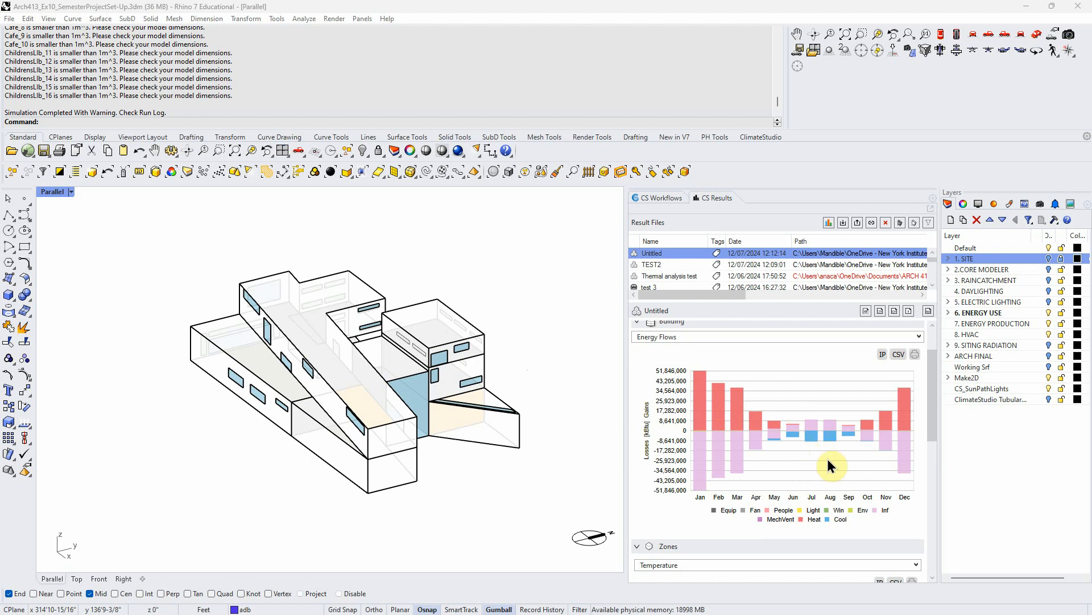
# - Rename the newest untitled thermal analysis result as TEST3
pyautogui.click(663, 253)
pyautogui.write('TEST3')
pyautogui.press('Return')
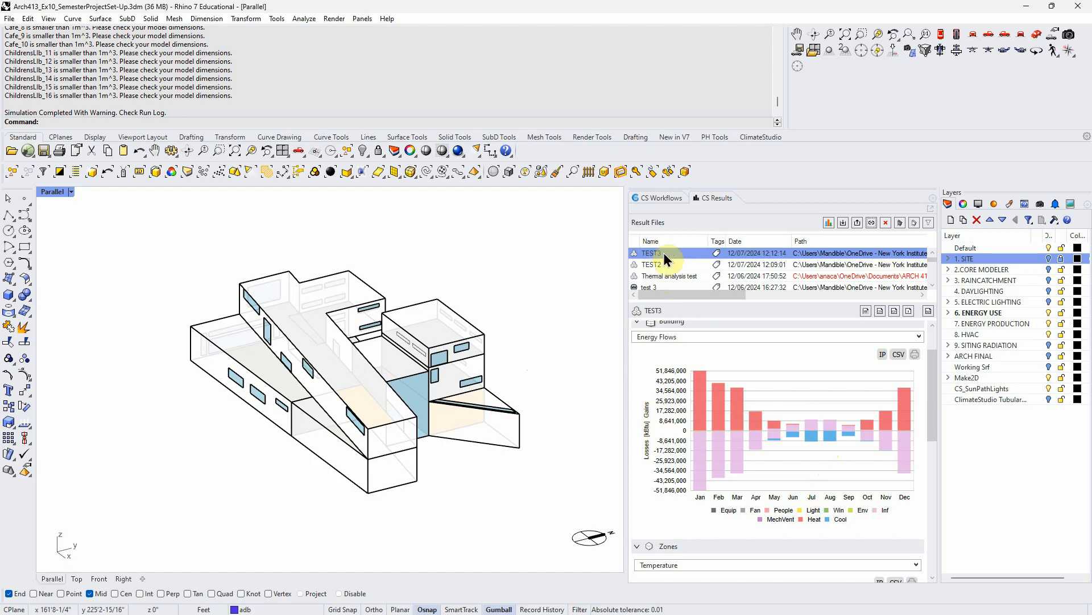
pyautogui.moveTo(548, 328); pyautogui.dragTo(575, 342, button='right')
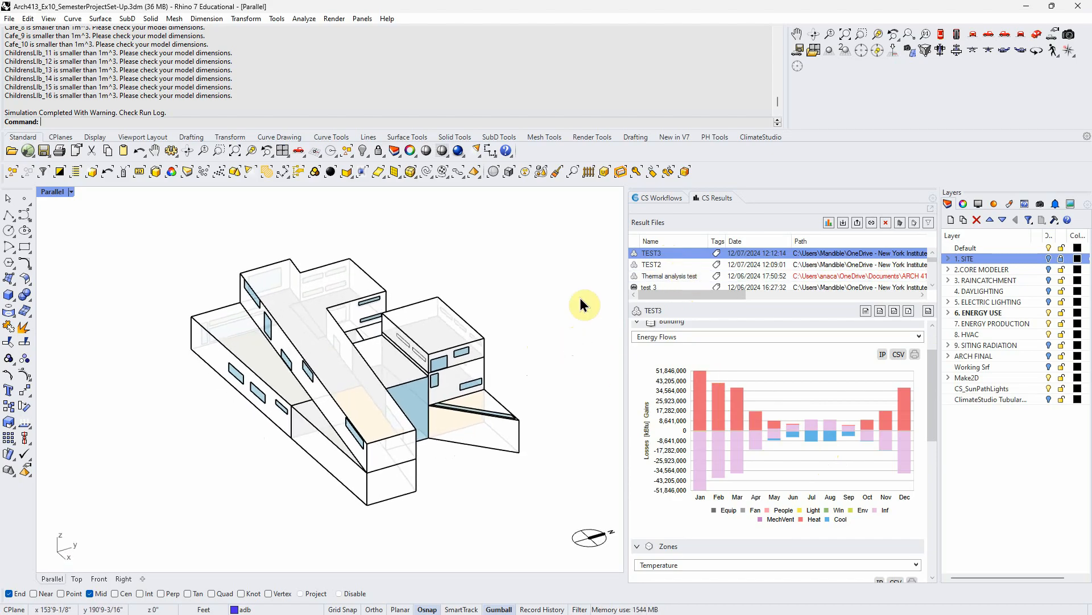
# - Return to the workflow's zone list and enlarge the command history to read the warnings about small zones
pyautogui.click(660, 197)
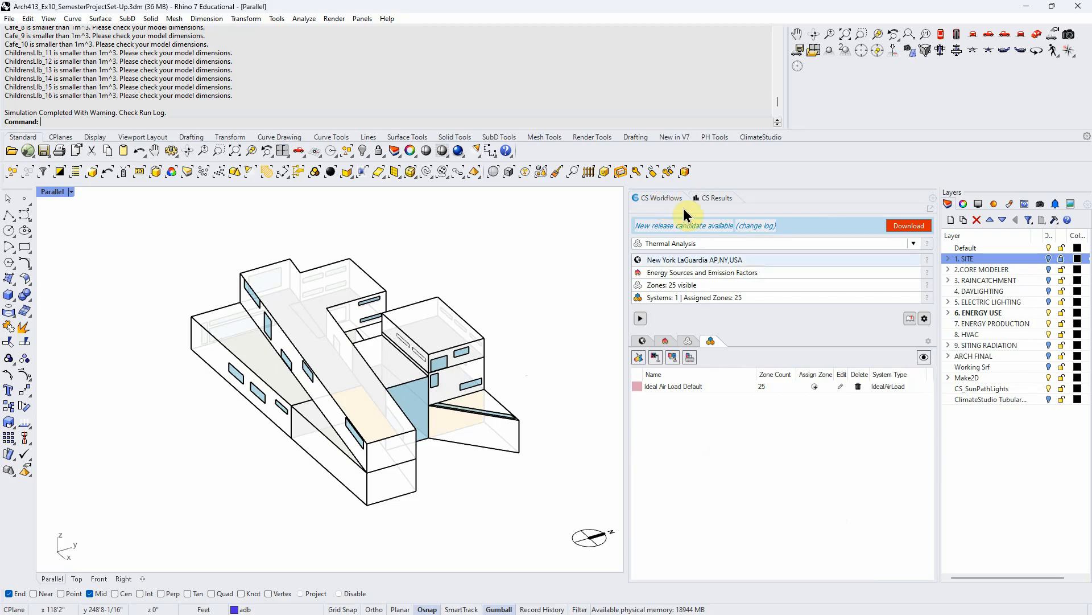
pyautogui.click(688, 342)
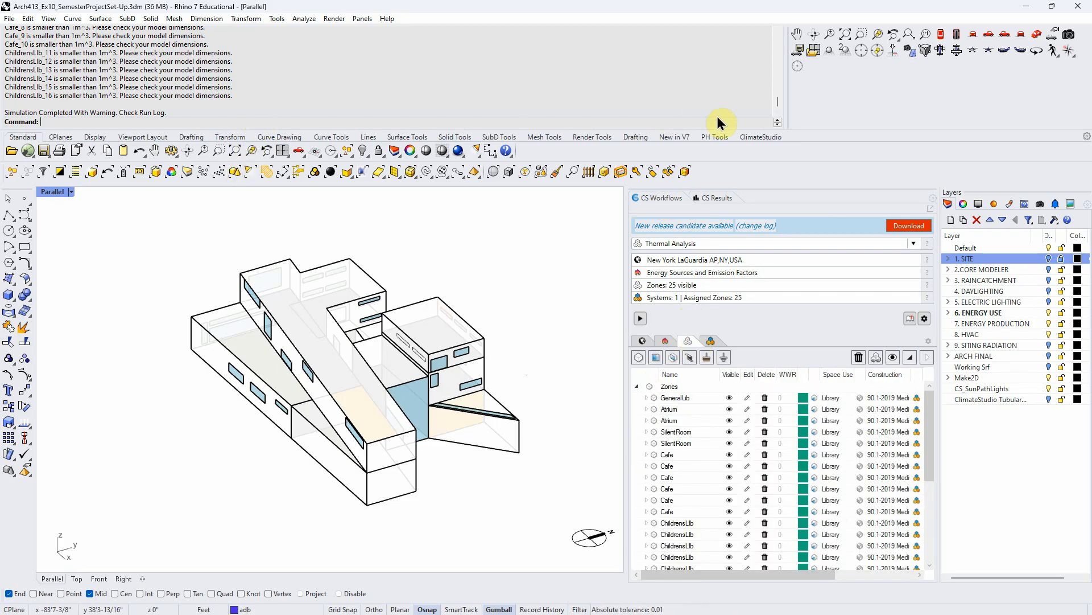
pyautogui.moveTo(816, 134); pyautogui.dragTo(846, 242)
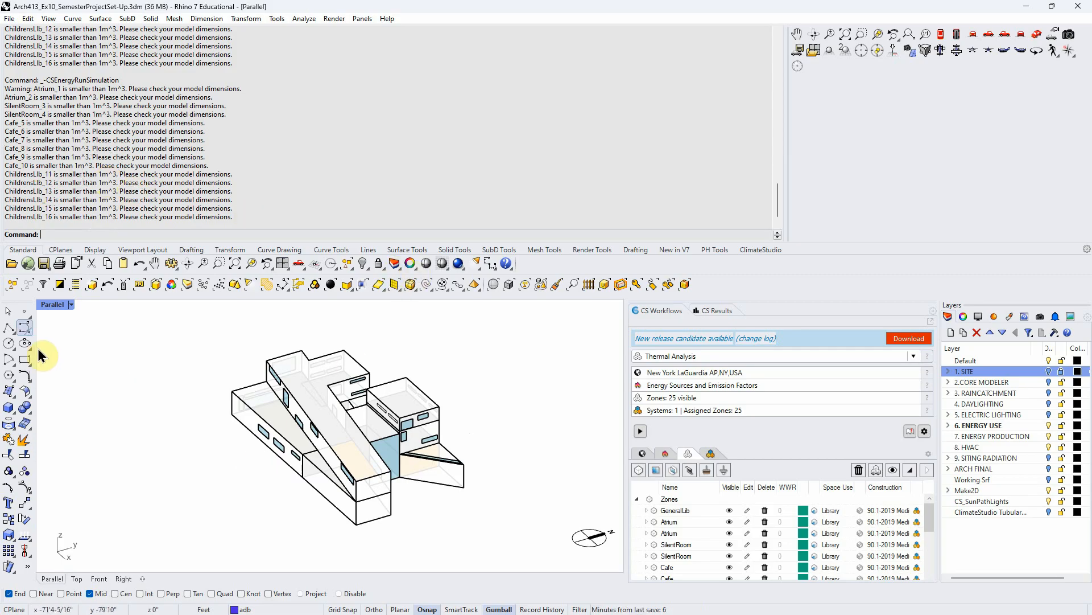
# - Measure the lowest storey's height at the building's front corner with a temporary polyline, and cancel the polyline
pyautogui.click(9, 328)
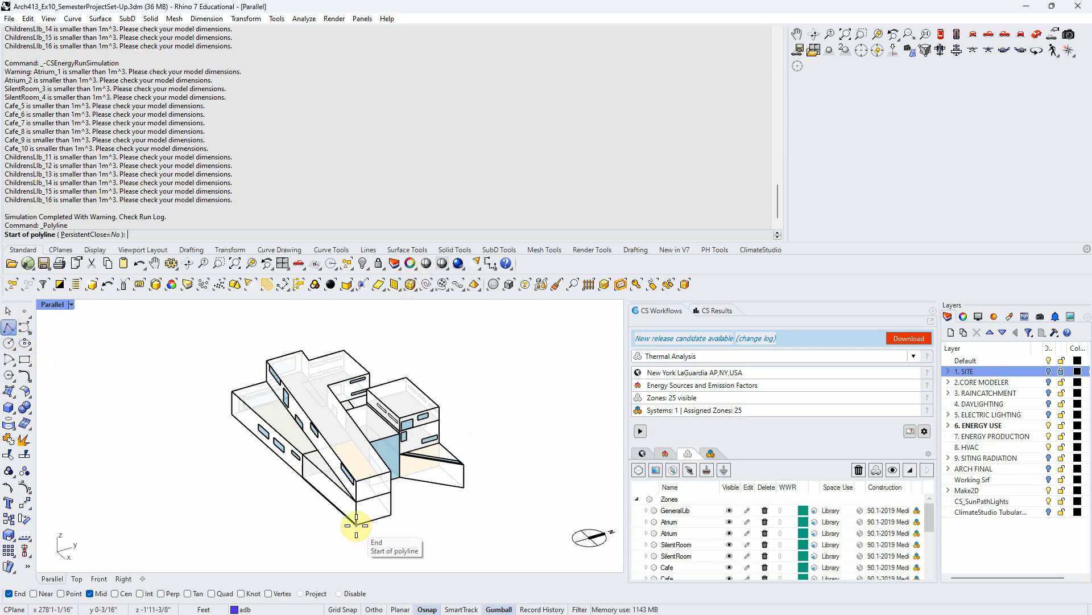
pyautogui.click(355, 520)
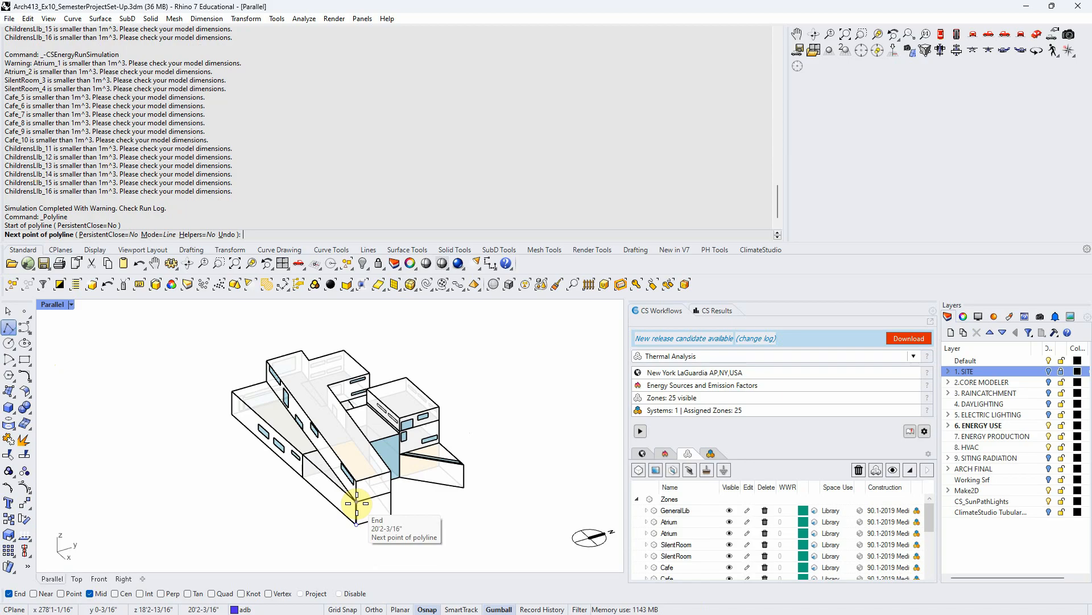
pyautogui.press('Escape')
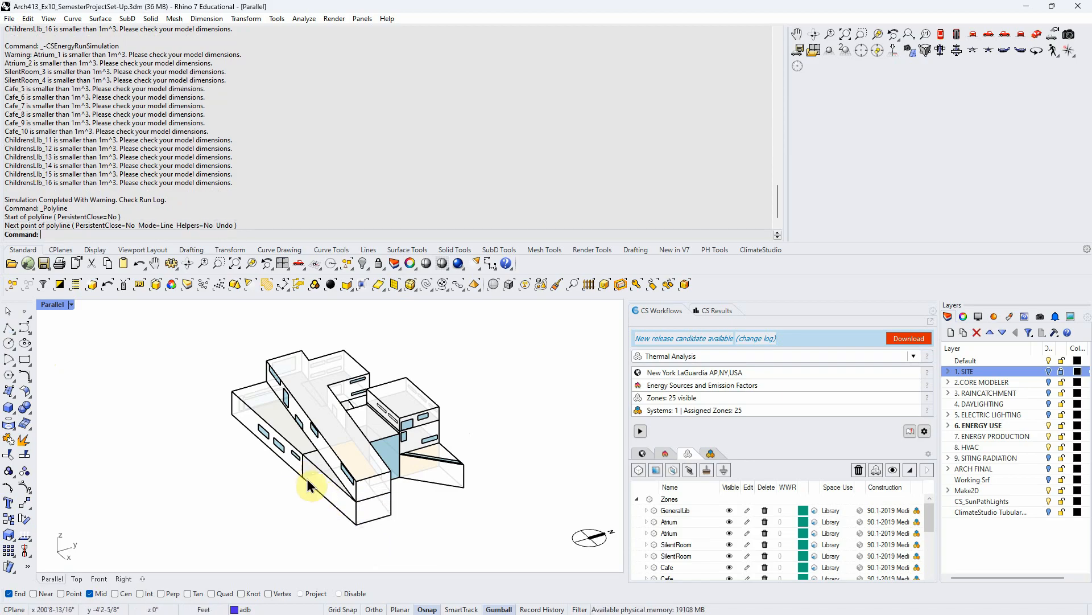
pyautogui.moveTo(249, 515); pyautogui.dragTo(231, 486, button='right')
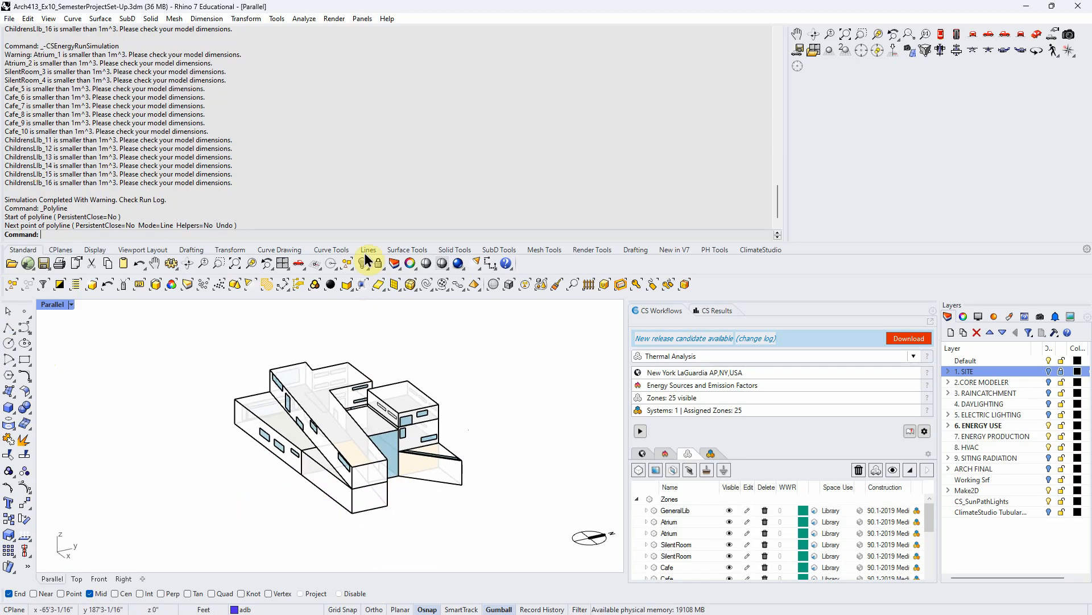
# - Shrink the command history, read the TEST3 result's run log to its end, and close the log
pyautogui.moveTo(831, 241); pyautogui.dragTo(835, 97)
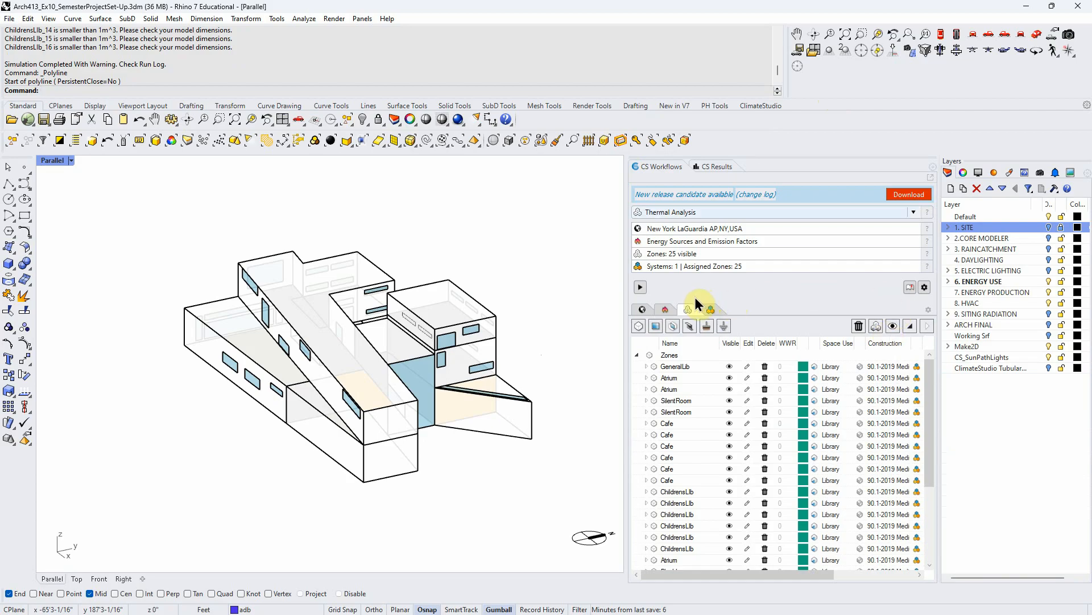
pyautogui.click(709, 166)
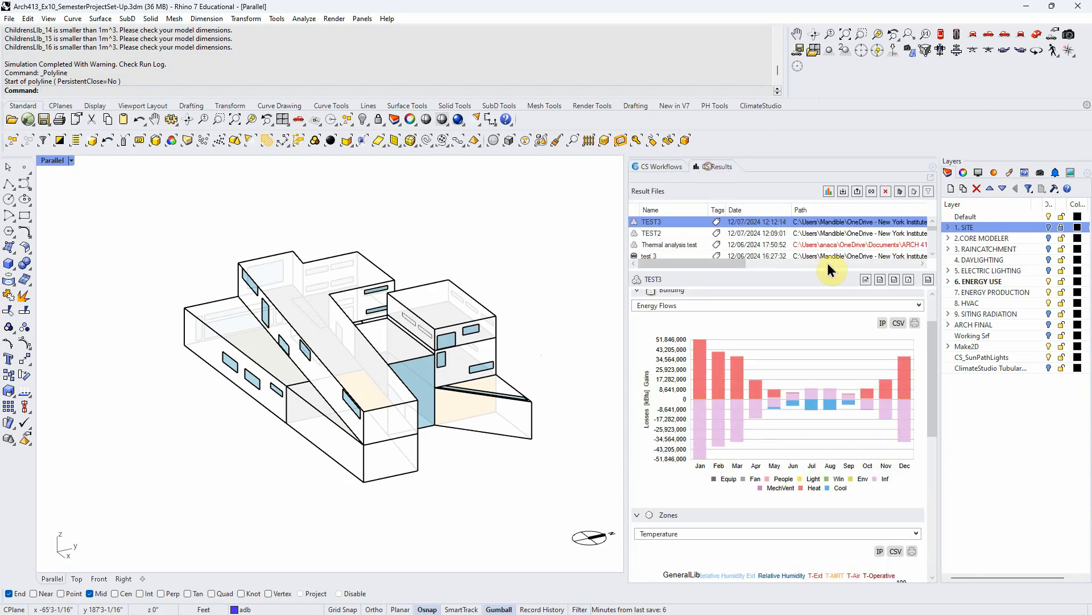
pyautogui.click(868, 279)
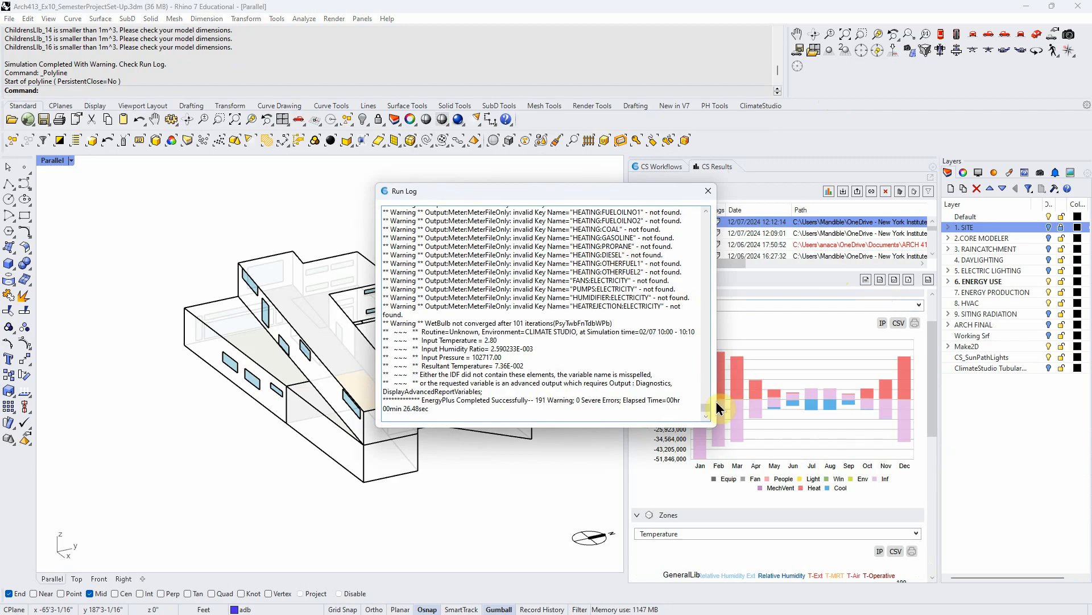
pyautogui.moveTo(707, 411)
pyautogui.mouseDown()
pyautogui.moveTo(704, 363)
pyautogui.moveTo(706, 414)
pyautogui.mouseUp()
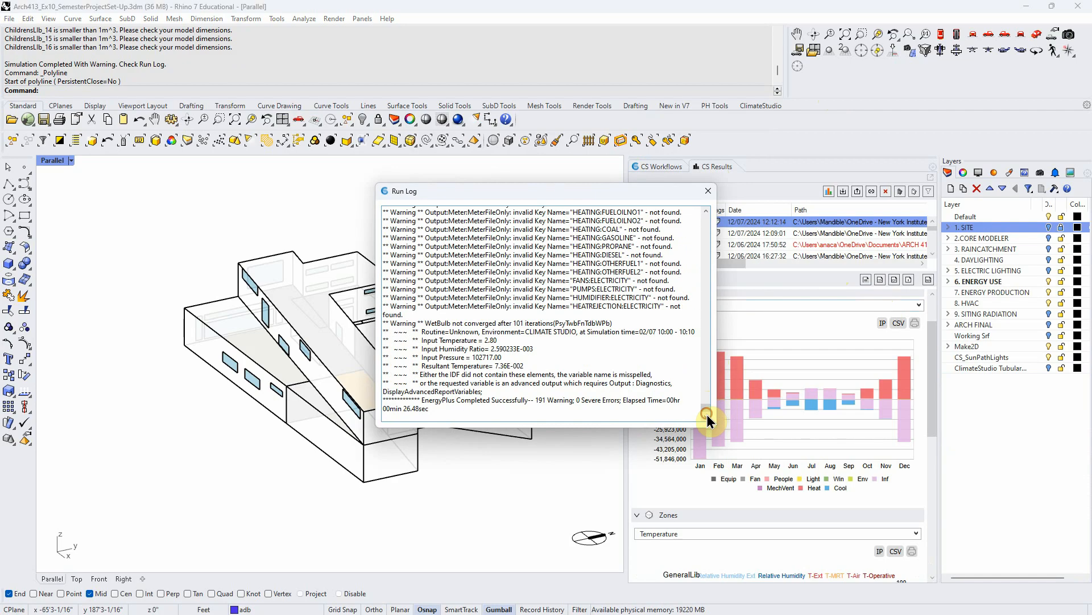
pyautogui.click(707, 192)
pyautogui.moveTo(567, 225); pyautogui.dragTo(548, 277, button='right')
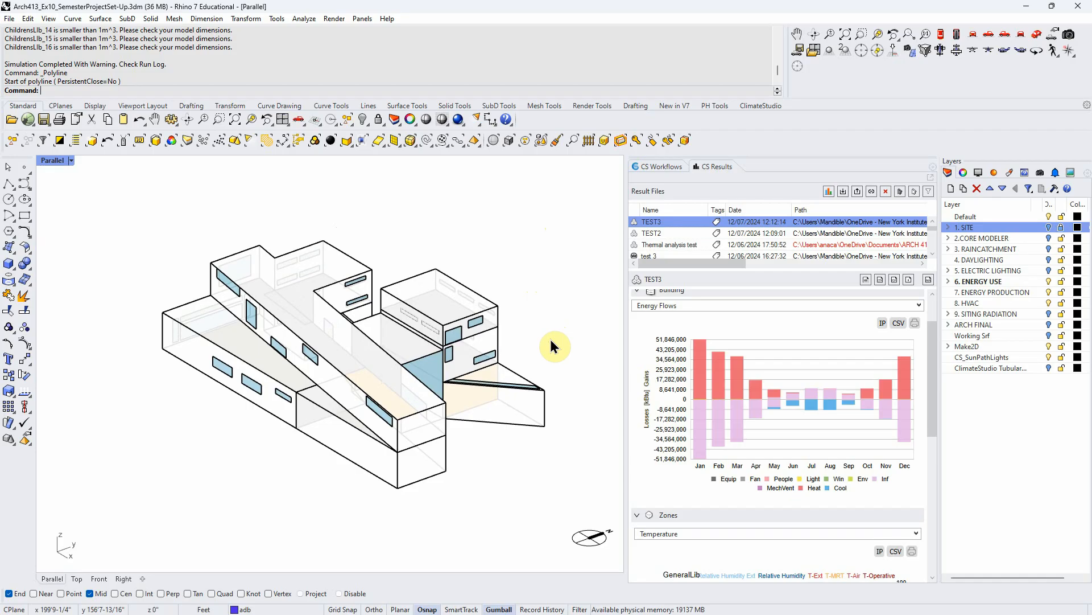
pyautogui.moveTo(550, 345)
pyautogui.mouseDown(button='right')
pyautogui.moveTo(547, 335)
pyautogui.moveTo(549, 348)
pyautogui.mouseUp(button='right')
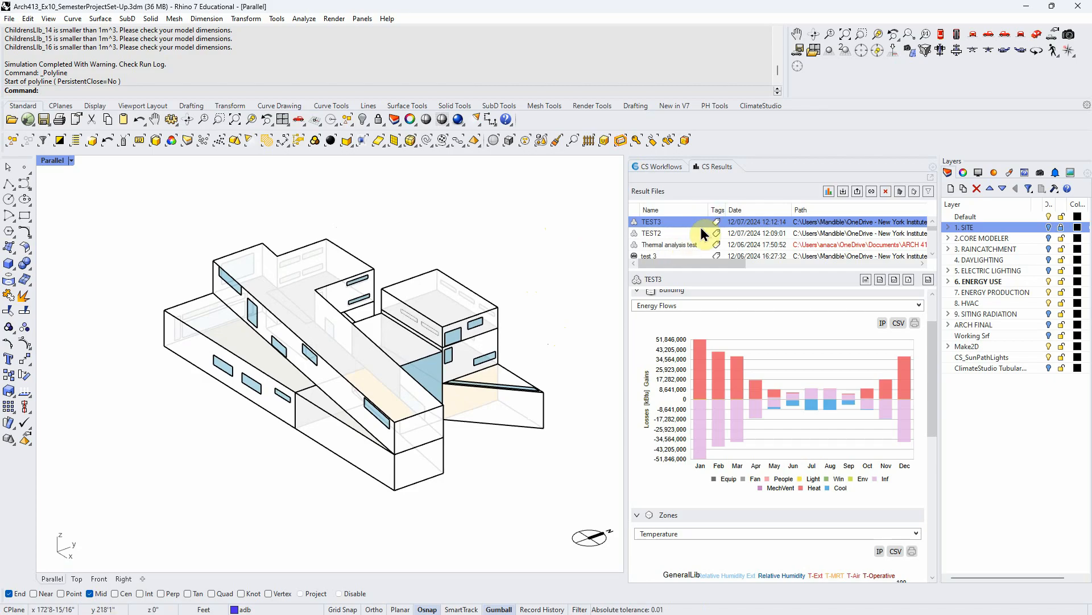
# - Highlight the undersized ChildrensLib and Cafe zones one by one from the zone list to locate them in the model
pyautogui.click(659, 166)
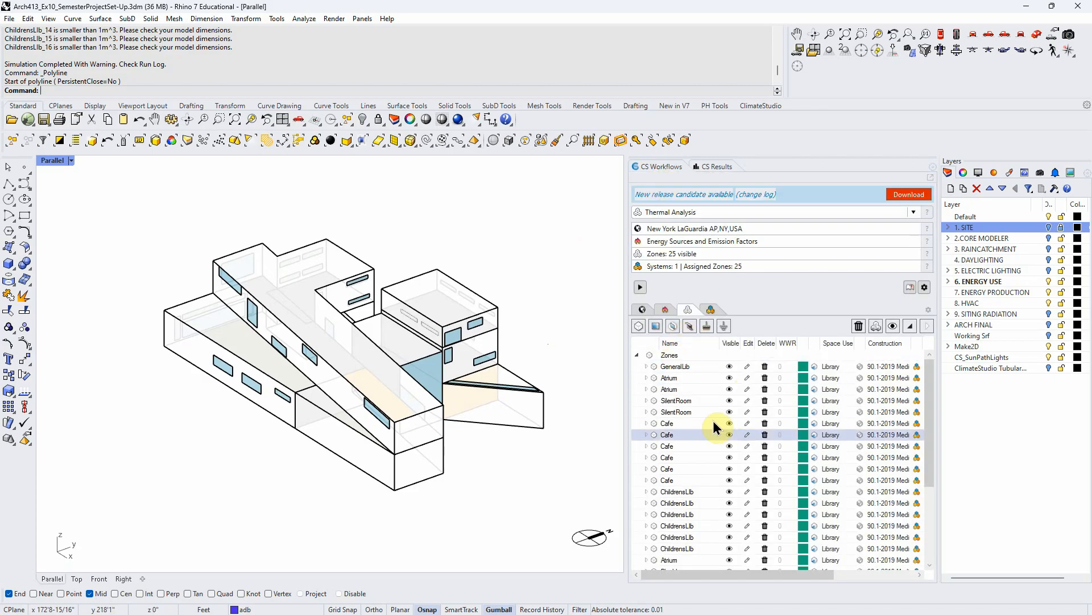
pyautogui.moveTo(929, 398); pyautogui.dragTo(933, 463)
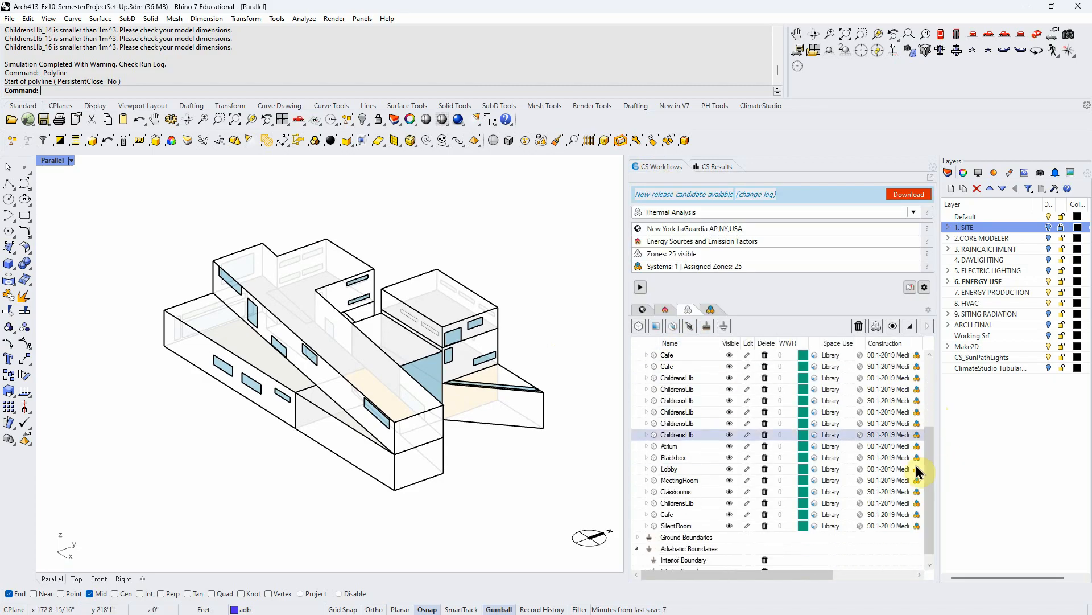
pyautogui.click(678, 378)
pyautogui.click(677, 389)
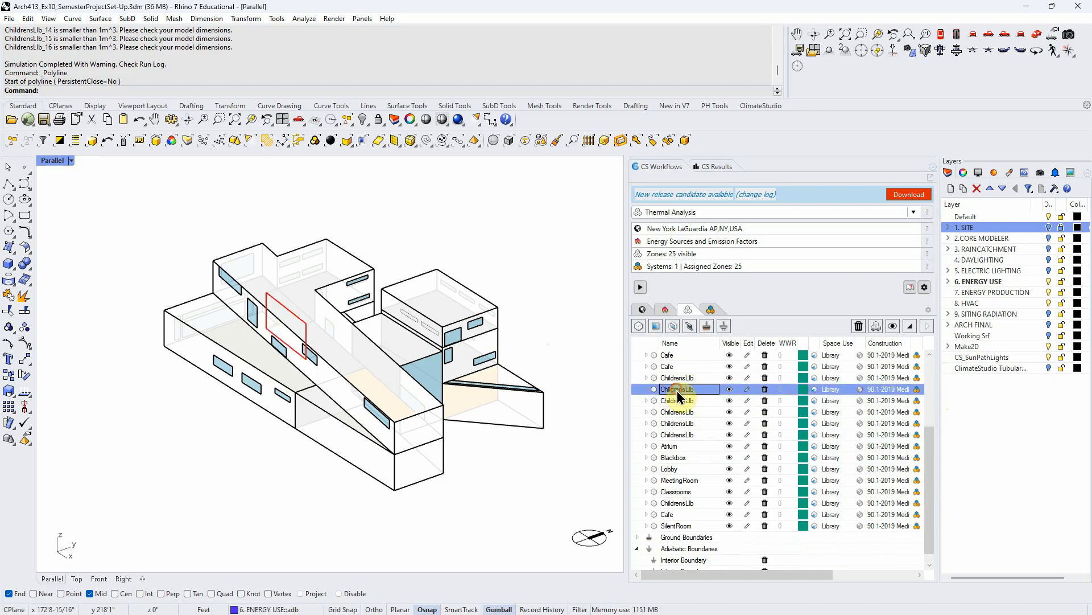
pyautogui.click(677, 400)
pyautogui.click(677, 410)
pyautogui.click(677, 422)
pyautogui.click(678, 434)
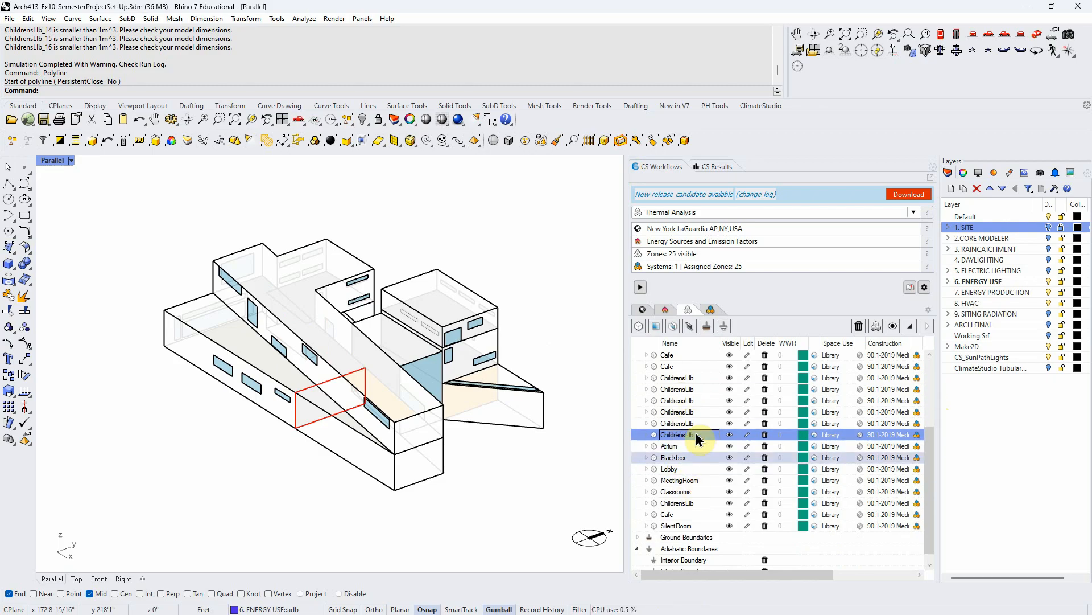
pyautogui.click(690, 358)
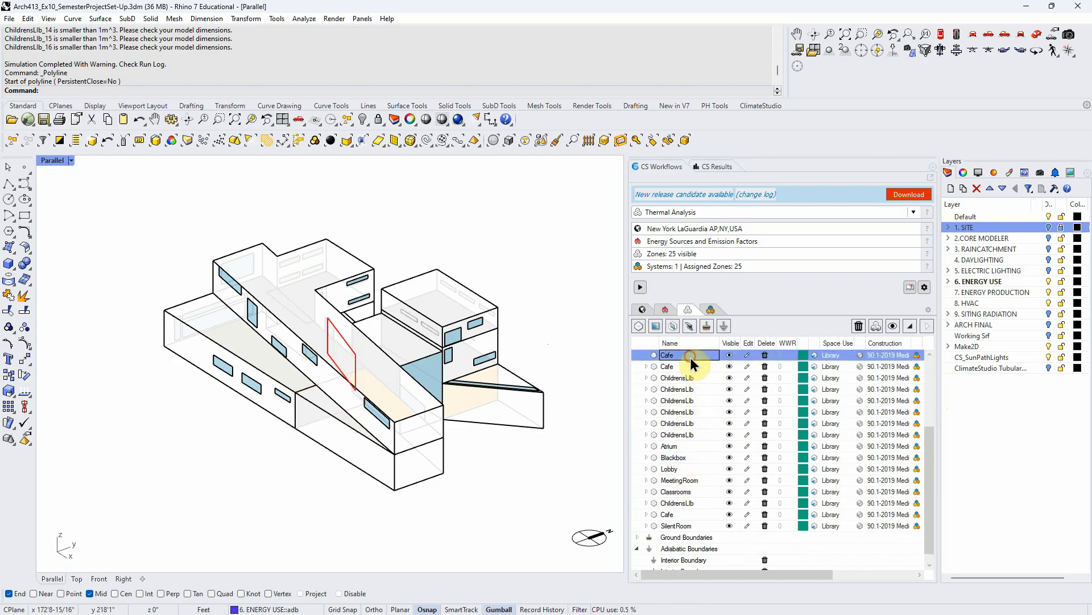
pyautogui.click(688, 366)
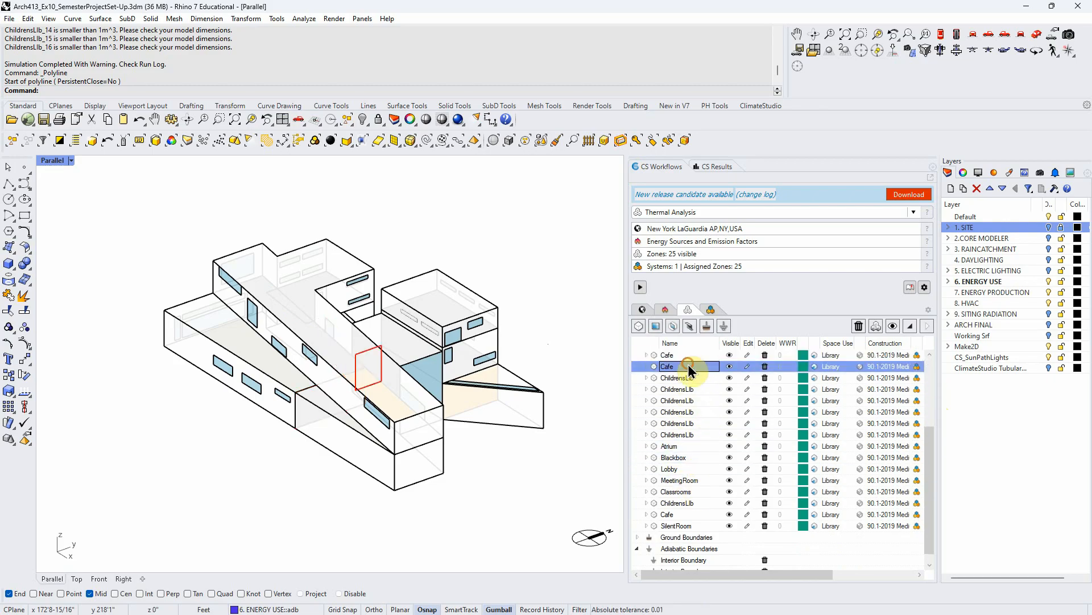
# - Expand the 6. ENERGY USE layer's sublayers and make the Default layer current
pyautogui.click(948, 280)
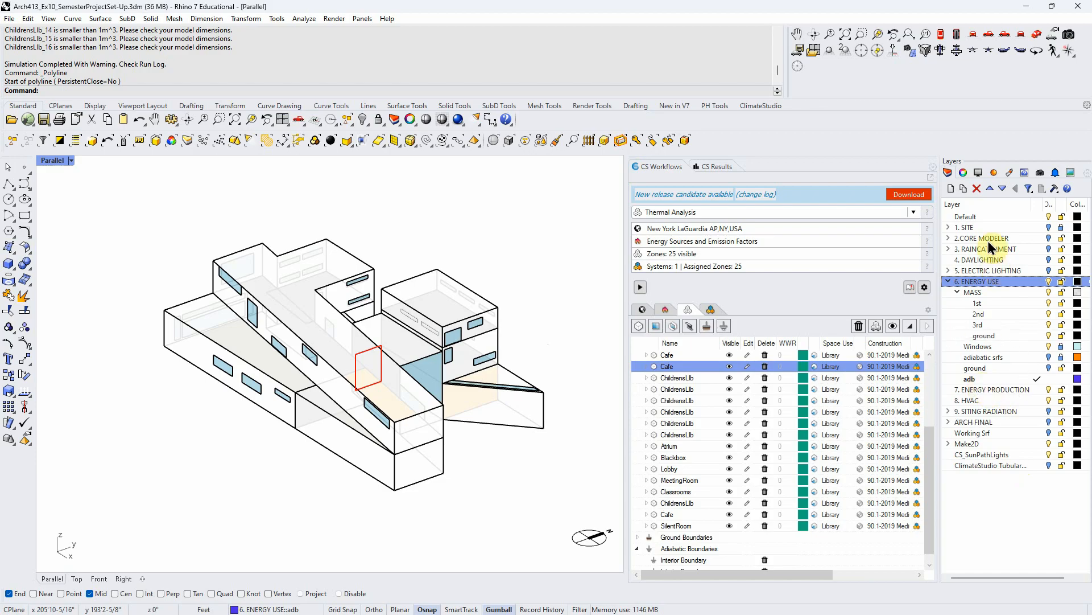
pyautogui.click(986, 217)
pyautogui.doubleClick(985, 215)
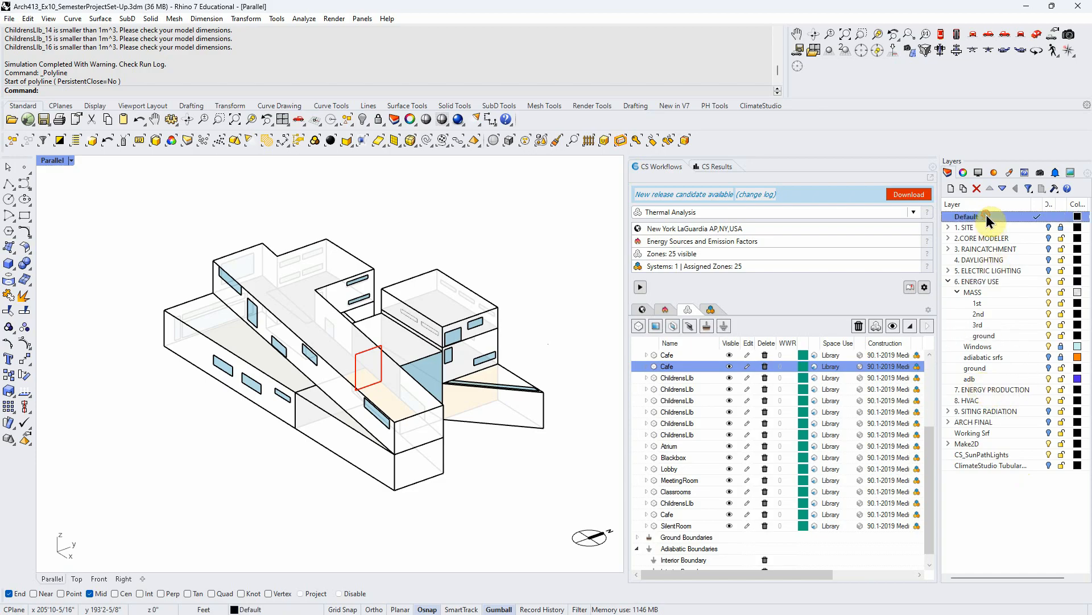
# - Select all objects on the adb layer to locate them in the model, and turn that layer off
pyautogui.click(1047, 379)
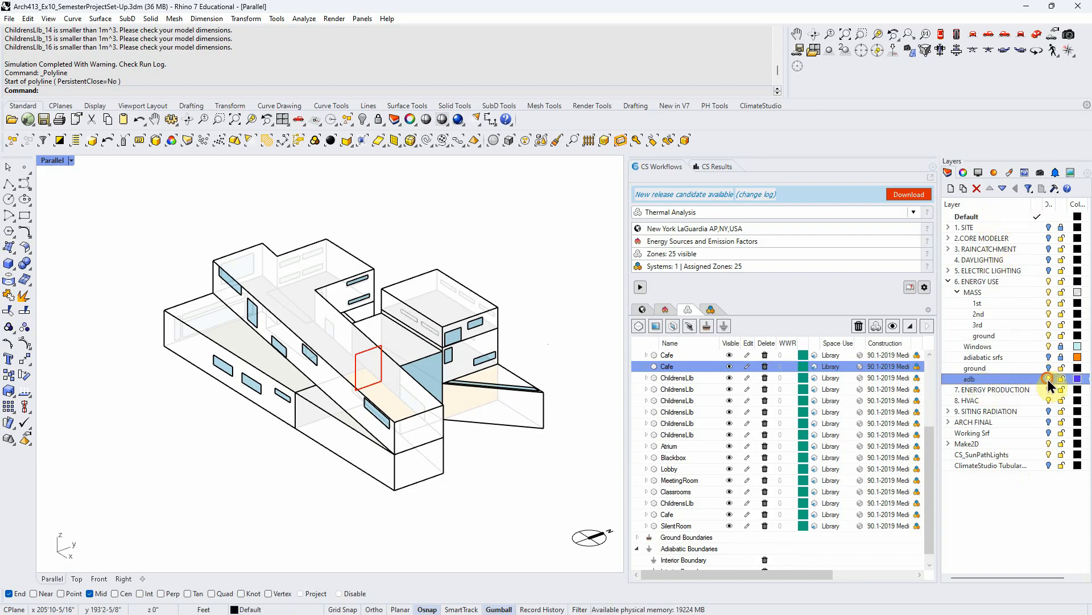
pyautogui.rightClick(1000, 381)
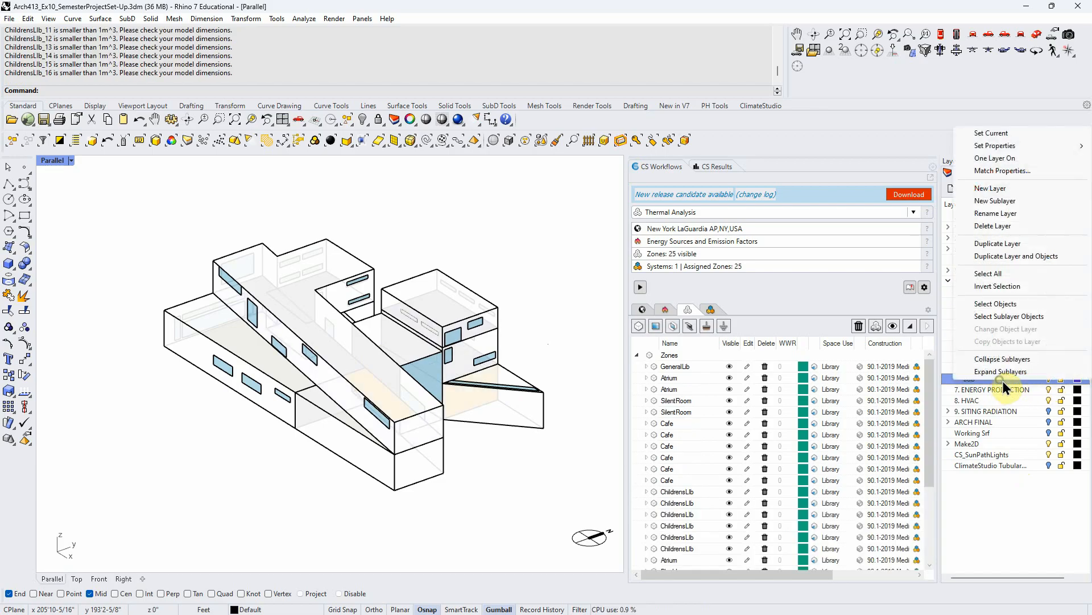
pyautogui.click(988, 305)
pyautogui.moveTo(545, 316); pyautogui.dragTo(480, 329, button='right')
pyautogui.scroll(3, 555, 337)
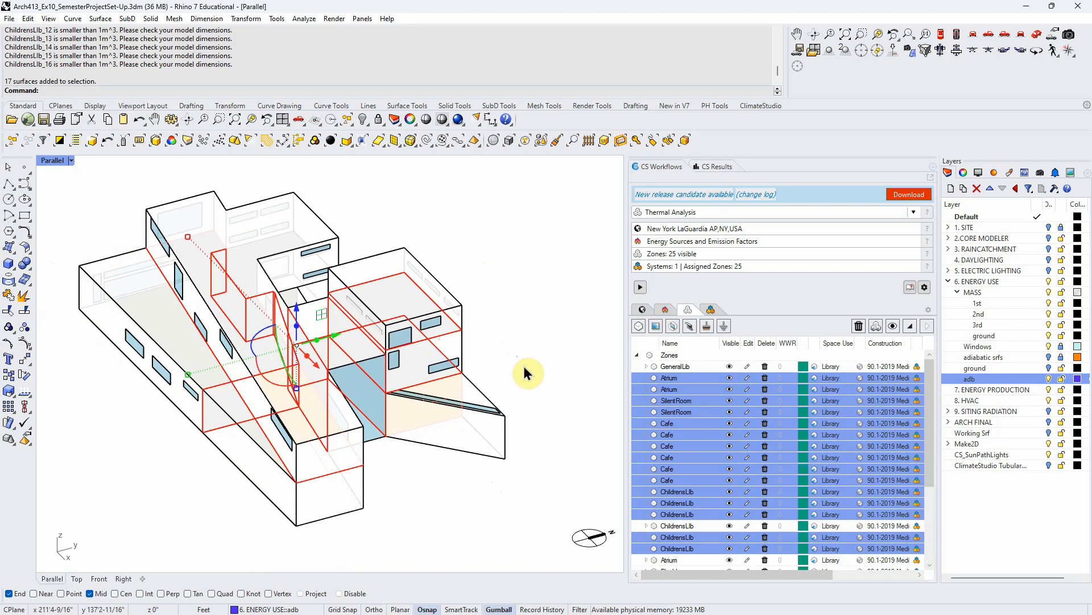
pyautogui.click(1049, 379)
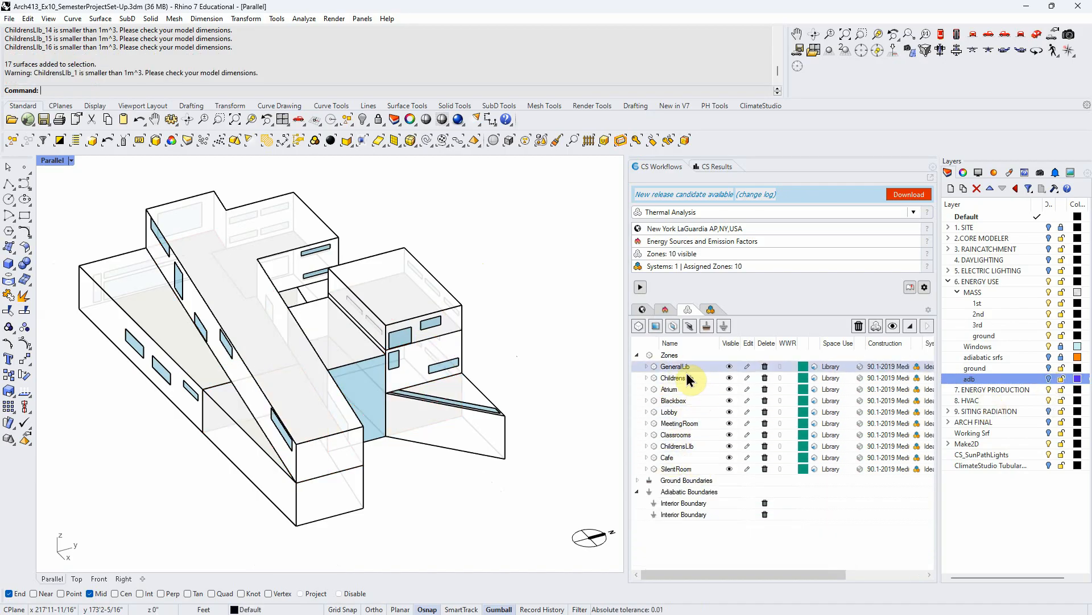
# - Highlight the SilentRoom, Cafe and lower ChildrensLib zones in the model to check which volumes they represent
pyautogui.moveTo(552, 384)
pyautogui.mouseDown(button='right')
pyautogui.moveTo(566, 360)
pyautogui.moveTo(551, 381)
pyautogui.moveTo(568, 376)
pyautogui.mouseUp(button='right')
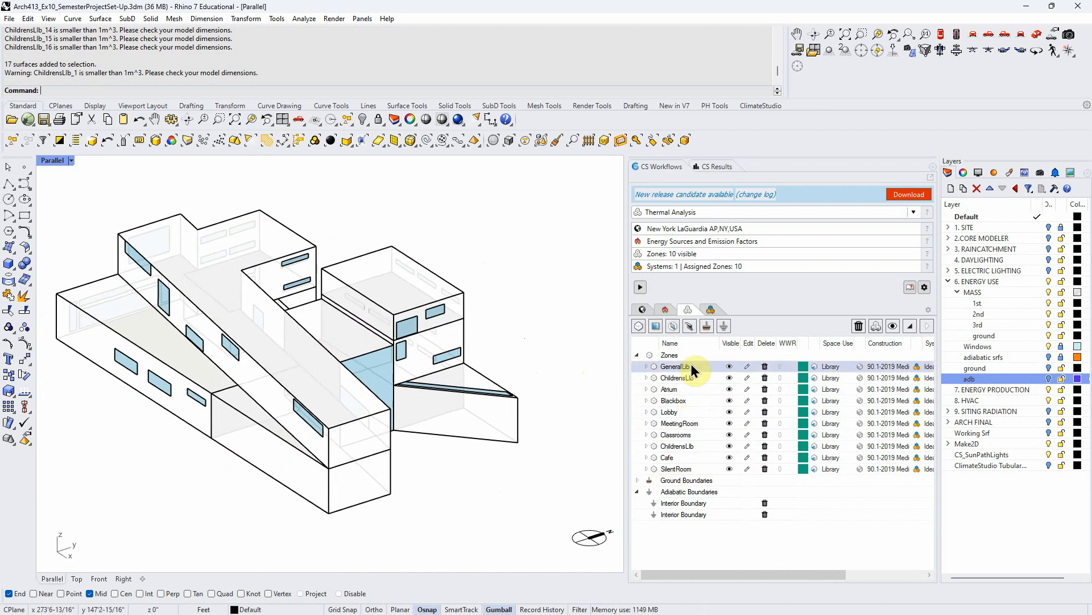
pyautogui.click(696, 469)
pyautogui.click(692, 459)
pyautogui.click(692, 469)
pyautogui.click(692, 461)
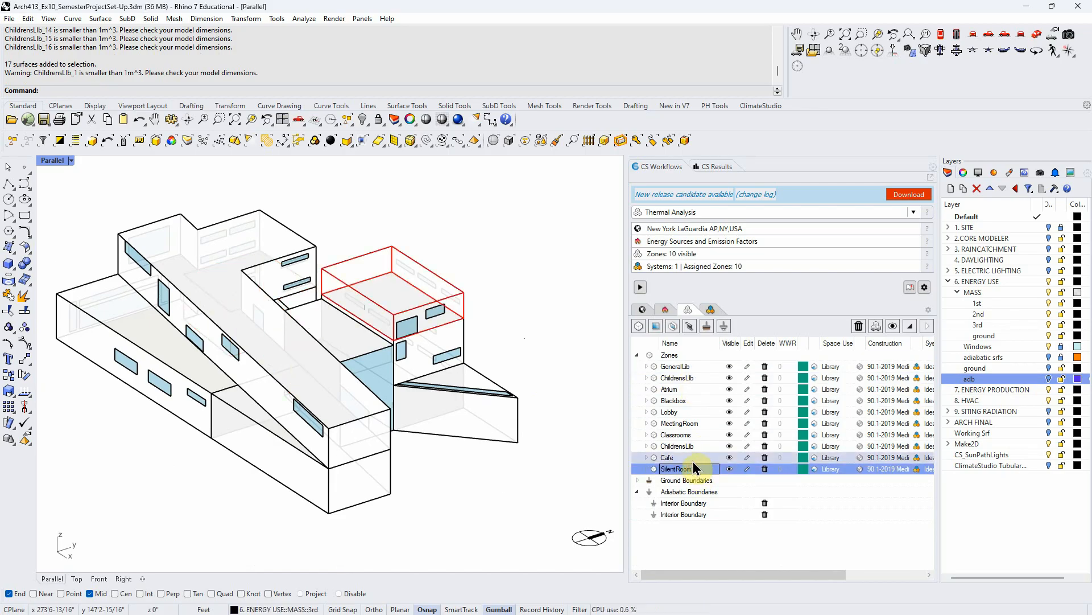
pyautogui.click(691, 450)
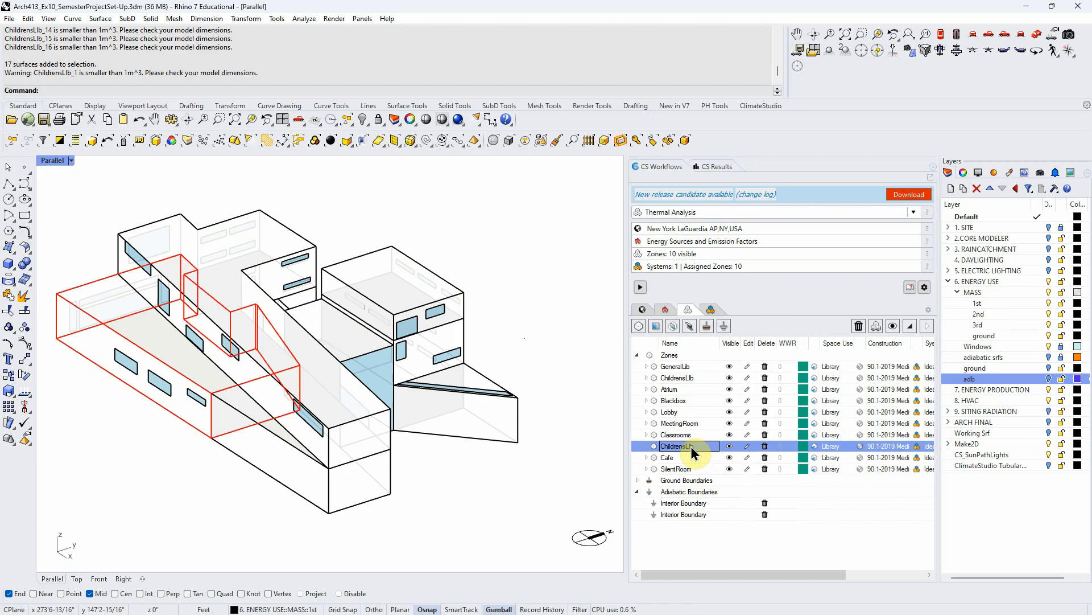
# - Highlight the Classrooms, MeetingRoom, Lobby, Blackbox, Atrium, GeneralLib and both ChildrensLib zones to check which volume each represents
pyautogui.click(691, 436)
pyautogui.click(692, 423)
pyautogui.click(693, 411)
pyautogui.click(691, 401)
pyautogui.click(689, 390)
pyautogui.click(691, 379)
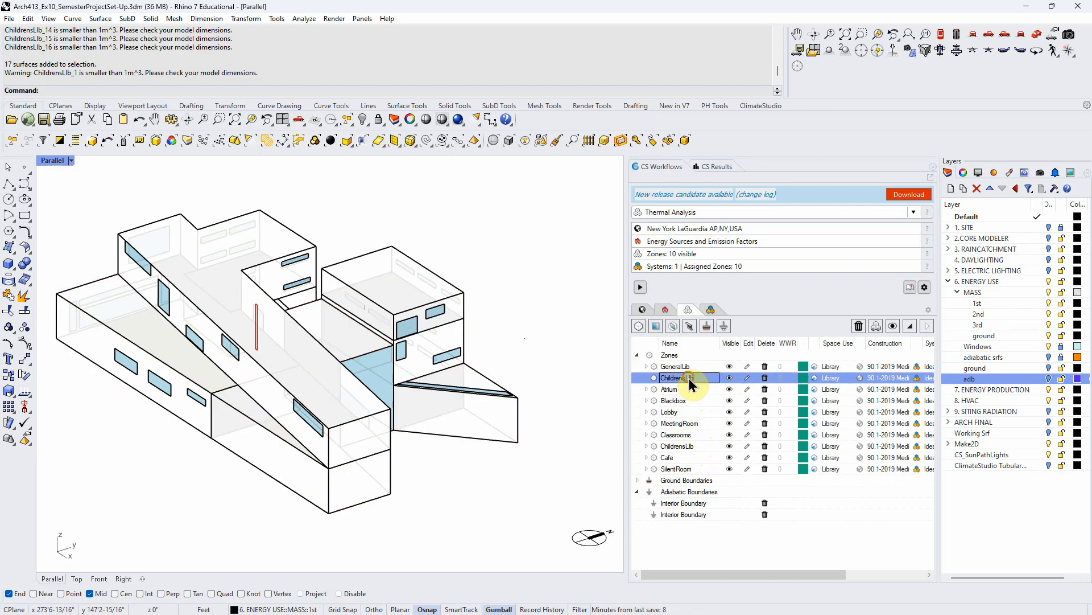
pyautogui.click(689, 368)
pyautogui.click(688, 375)
pyautogui.scroll(5, 280, 317)
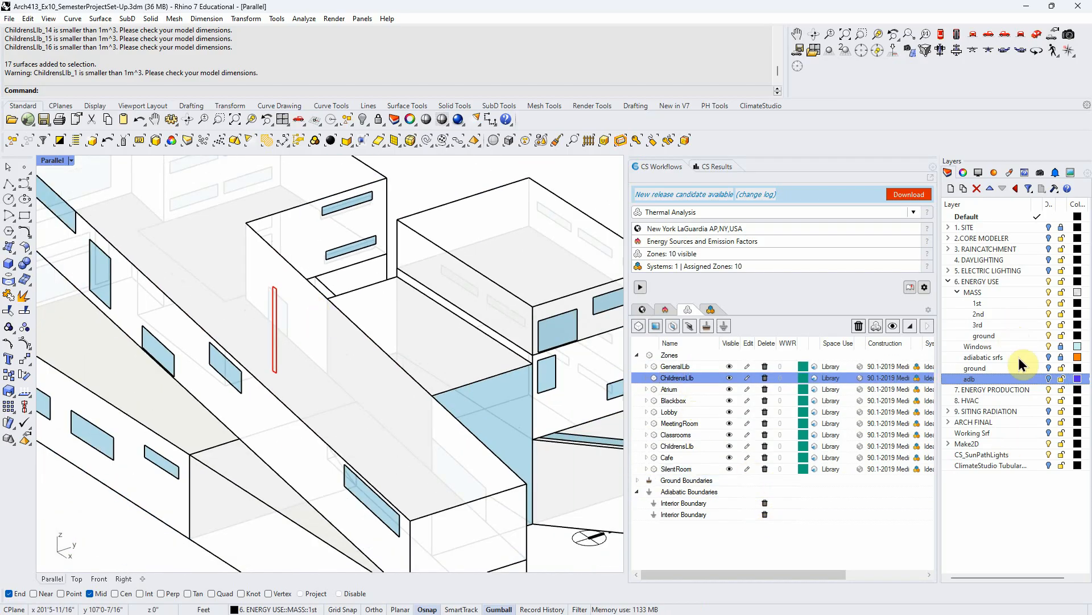
pyautogui.click(686, 447)
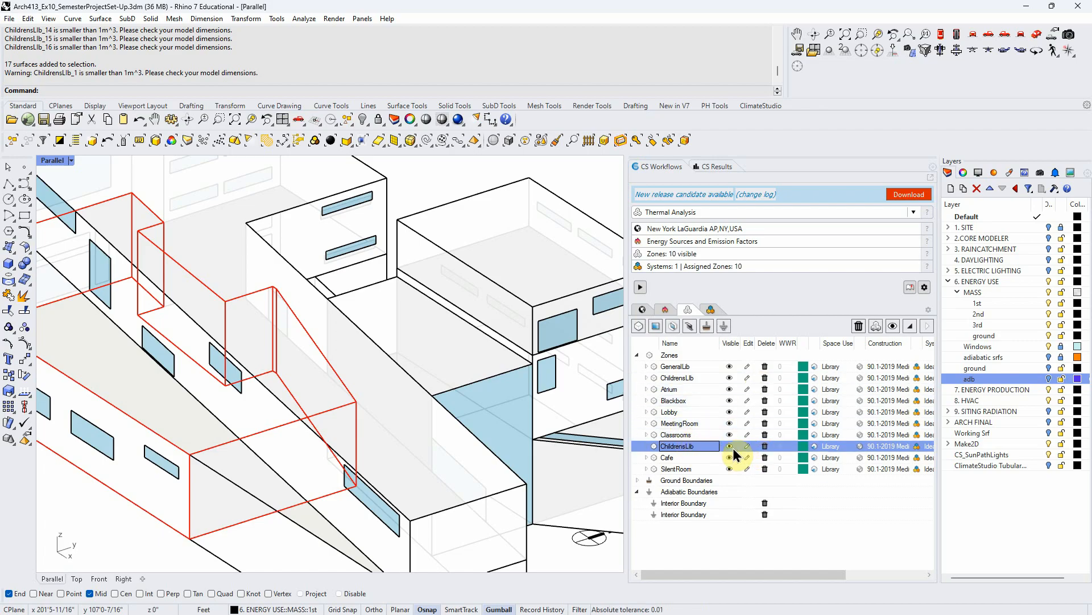
# - Delete the tiny sliver ChildrensLib zone listed below GeneralLib, and highlight the remaining ChildrensLib zone in the model
pyautogui.click(695, 376)
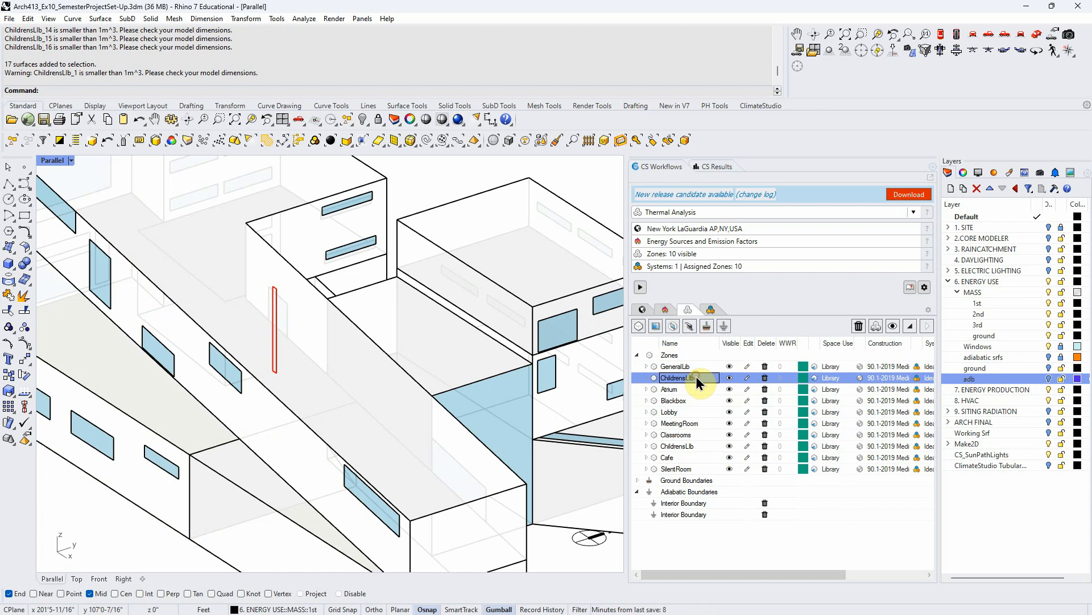
pyautogui.click(765, 378)
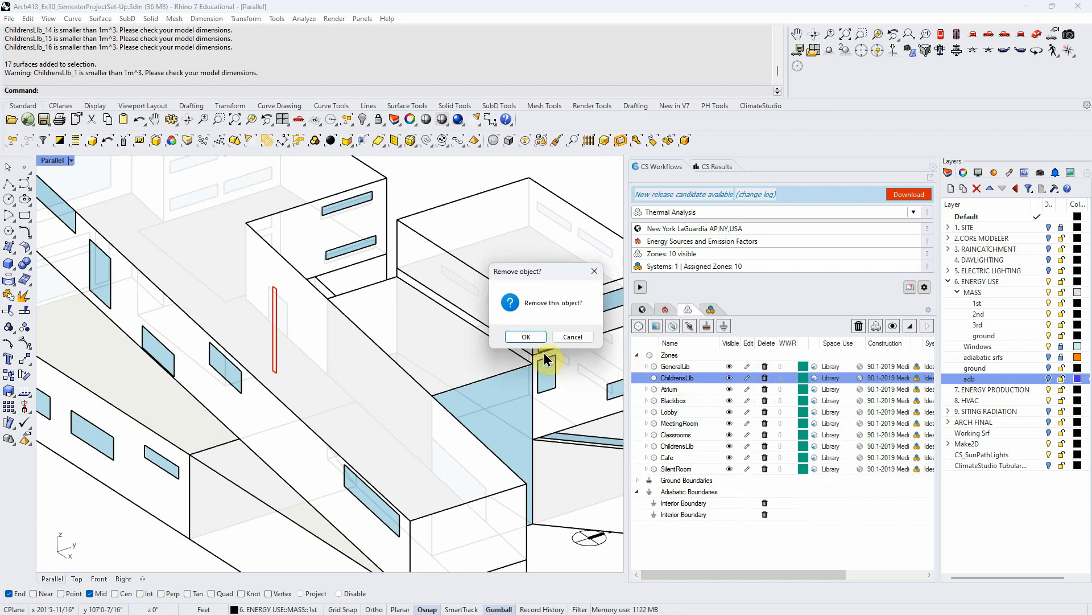
pyautogui.click(529, 337)
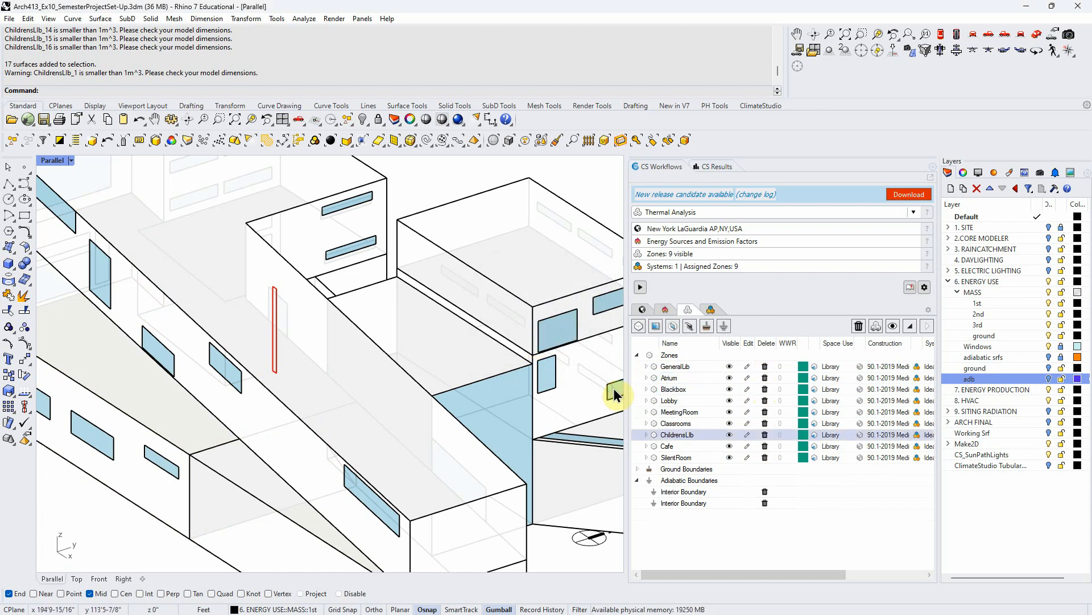
pyautogui.click(696, 435)
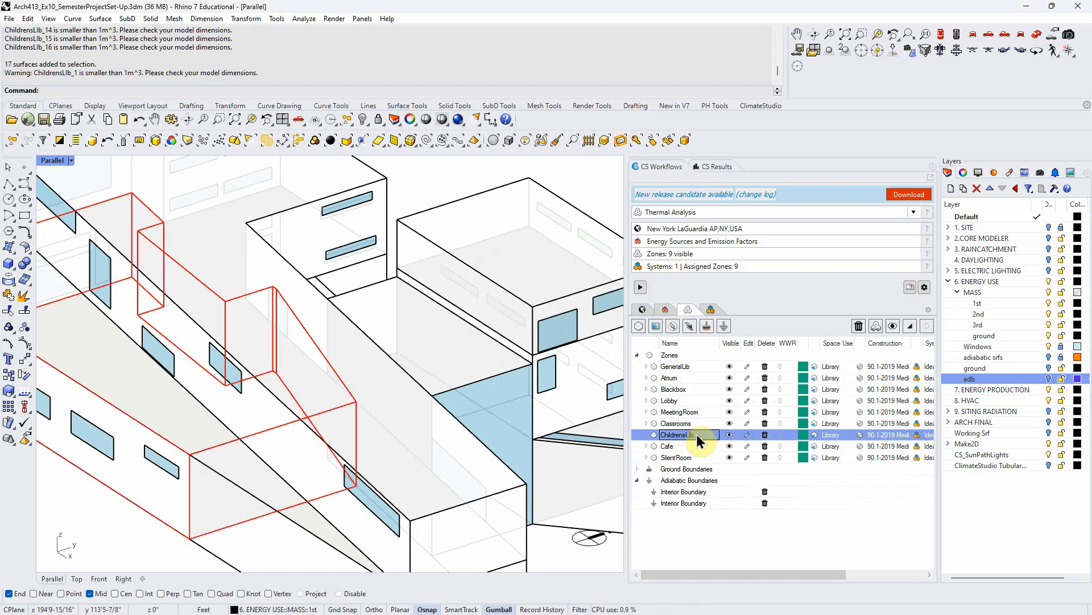
# - Check the zone assignment of the Ideal Air Load Default system, and return to the zone list
pyautogui.scroll(-5, 500, 411)
pyautogui.moveTo(499, 411); pyautogui.dragTo(416, 442, button='right')
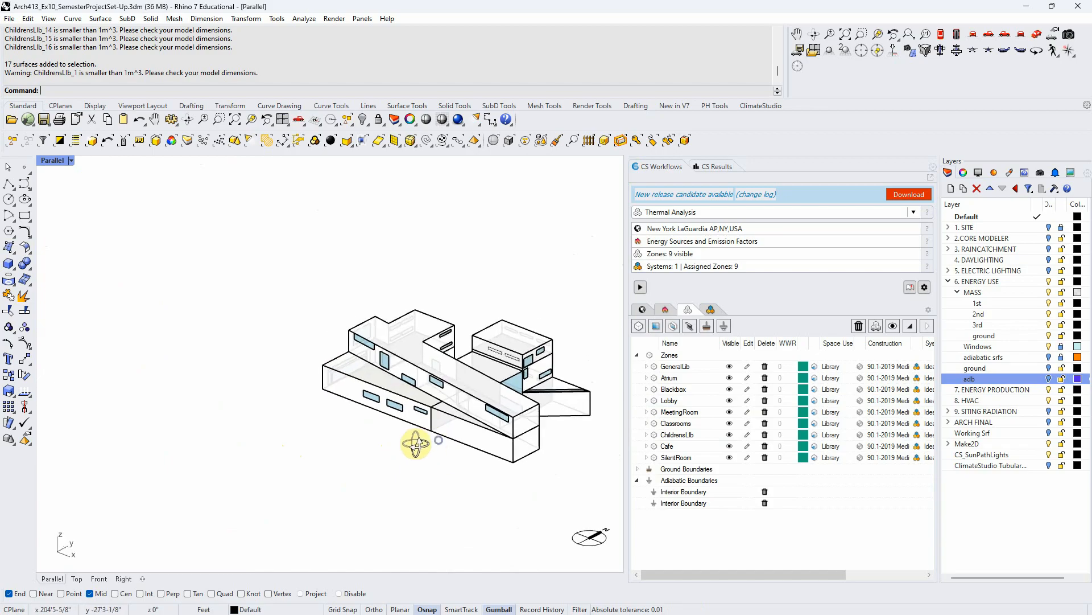
pyautogui.scroll(5, 431, 415)
pyautogui.scroll(-5, 271, 358)
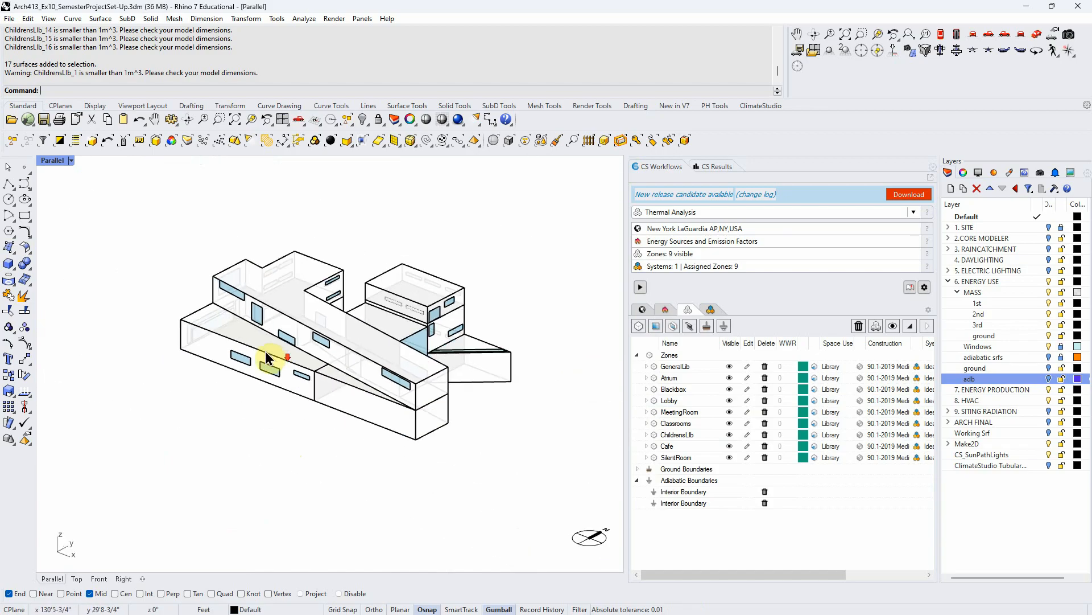
pyautogui.moveTo(499, 420); pyautogui.dragTo(439, 429, button='right')
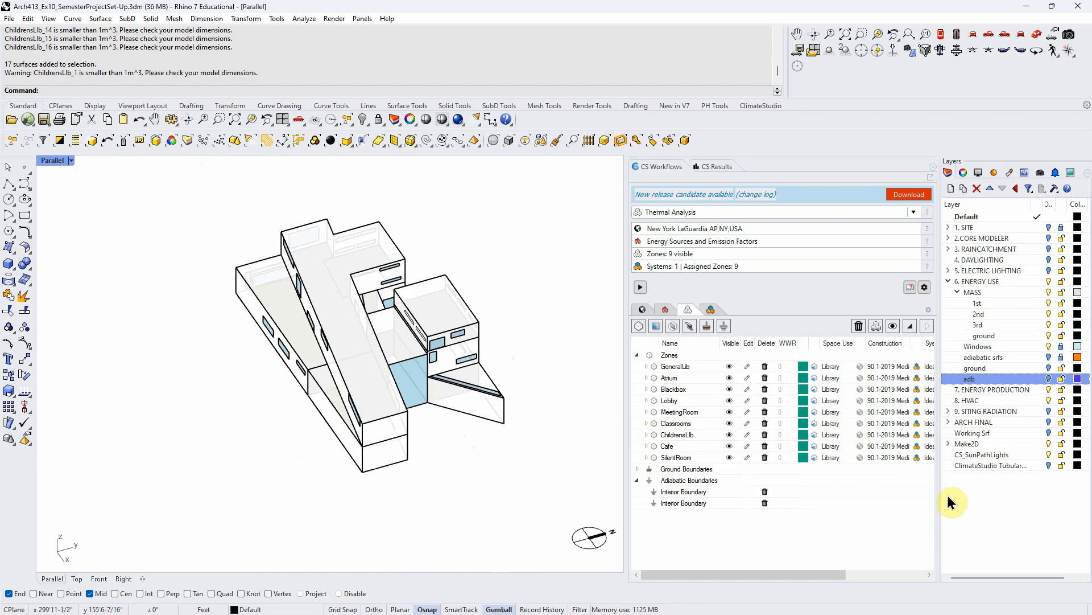
pyautogui.moveTo(483, 488); pyautogui.dragTo(494, 460, button='right')
pyautogui.click(708, 309)
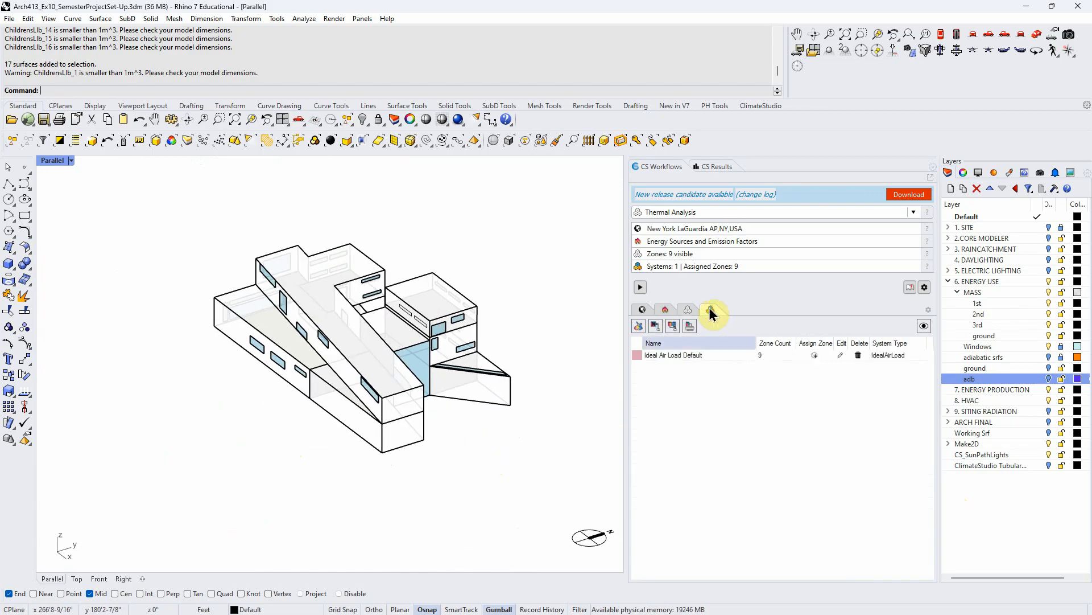
pyautogui.click(678, 357)
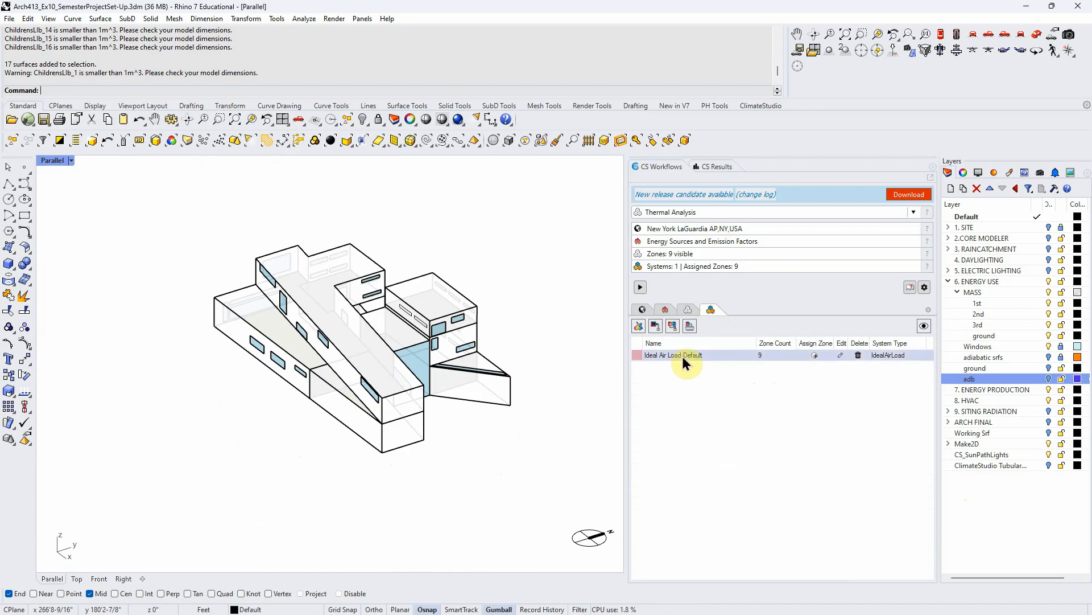
pyautogui.click(686, 309)
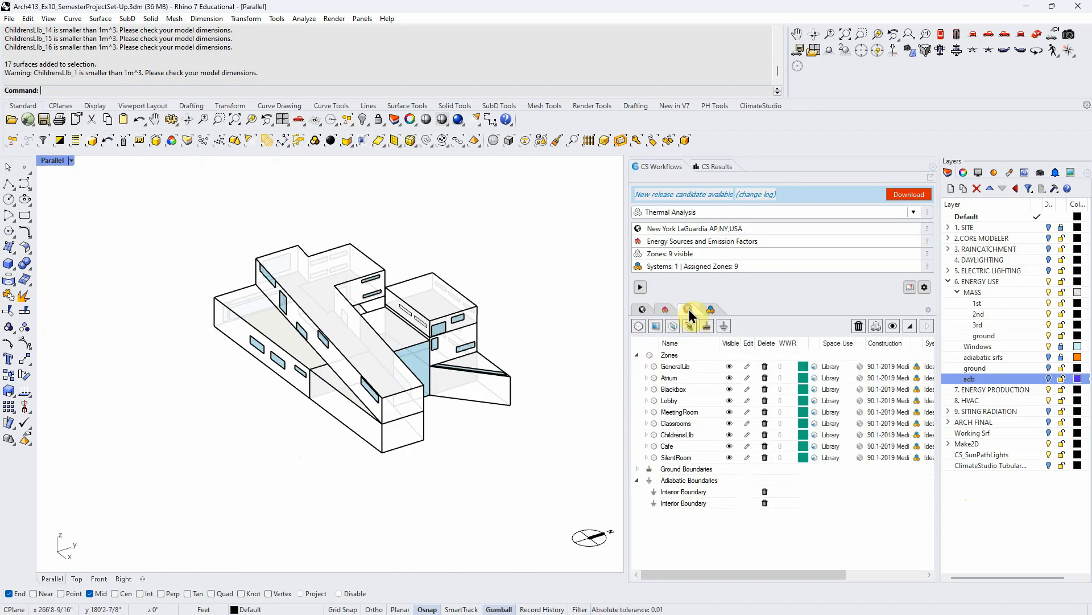
# - Select both Interior Boundary entries under Adiabatic Boundaries and inspect the model for their locations
pyautogui.moveTo(550, 494)
pyautogui.mouseDown(button='right')
pyautogui.moveTo(558, 487)
pyautogui.moveTo(533, 499)
pyautogui.mouseUp(button='right')
pyautogui.click(693, 493)
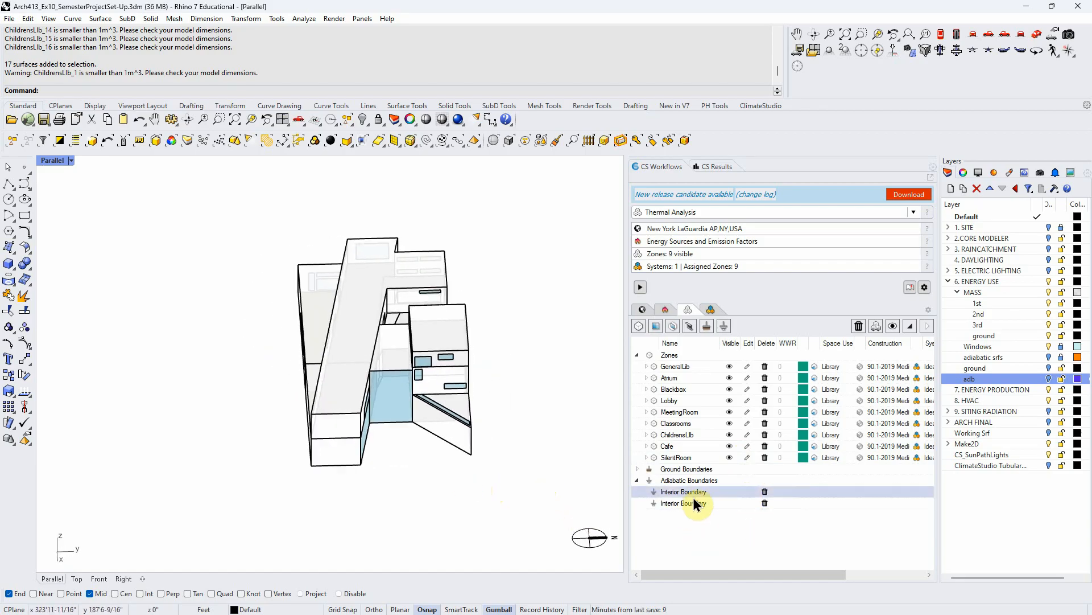
pyautogui.click(695, 493)
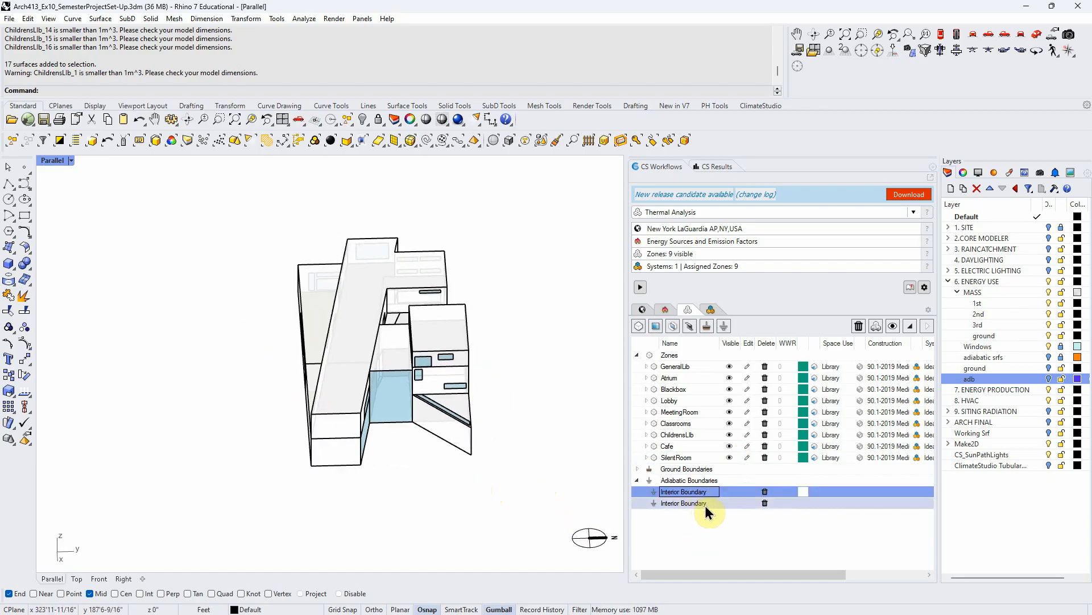
pyautogui.keyDown('shift'); pyautogui.click(705, 504); pyautogui.keyUp('shift')
pyautogui.moveTo(442, 507); pyautogui.dragTo(356, 430, button='right')
pyautogui.moveTo(446, 495); pyautogui.dragTo(495, 478, button='right')
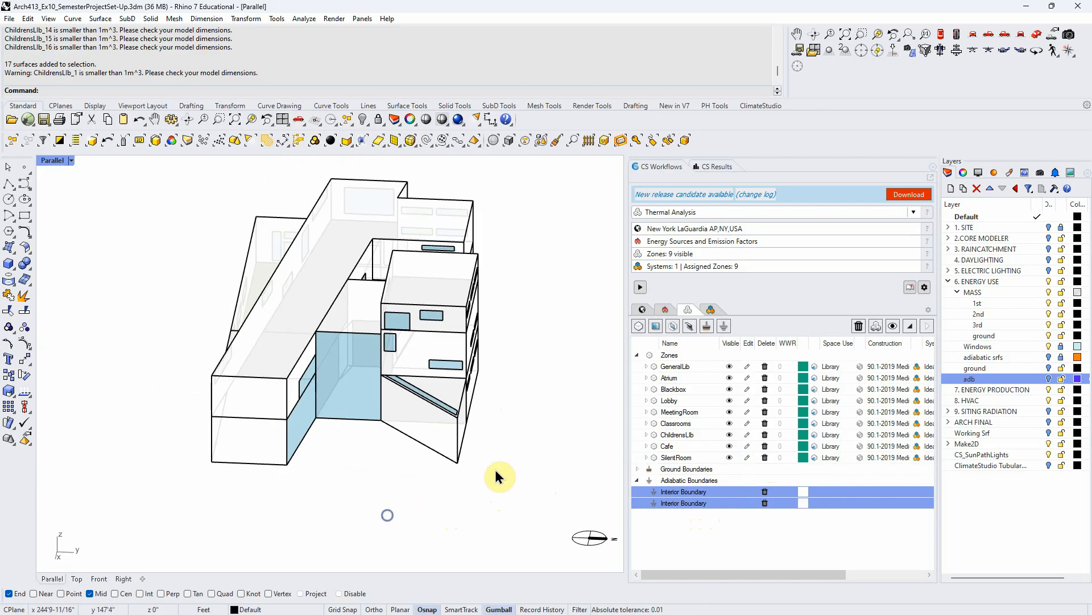
# - Expand the GeneralLib zone and highlight its partition to see where it lies in the model
pyautogui.click(647, 367)
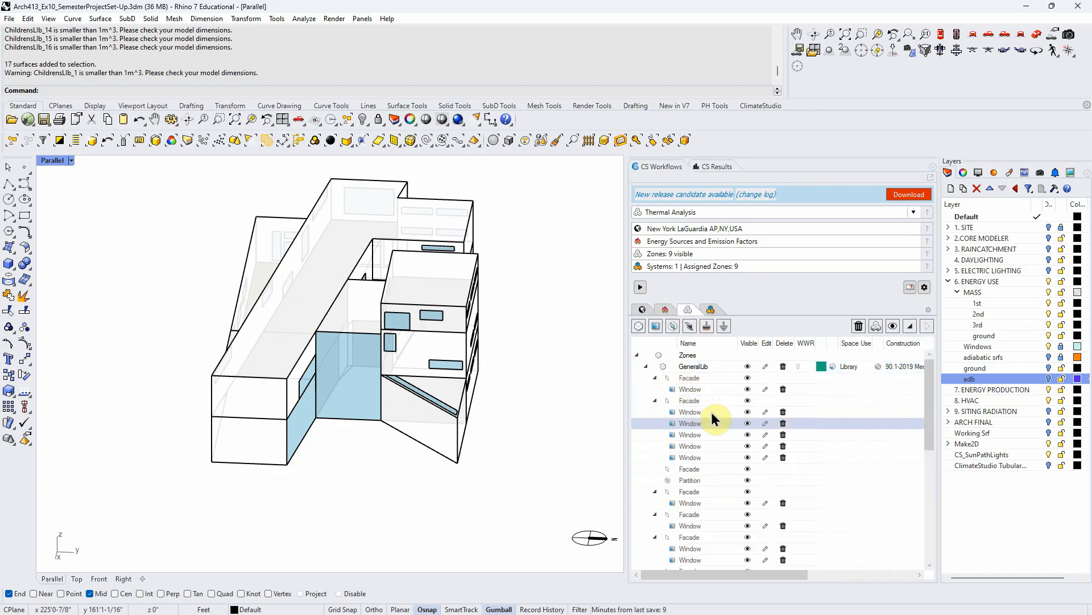
pyautogui.click(715, 480)
pyautogui.moveTo(512, 478); pyautogui.dragTo(500, 457, button='right')
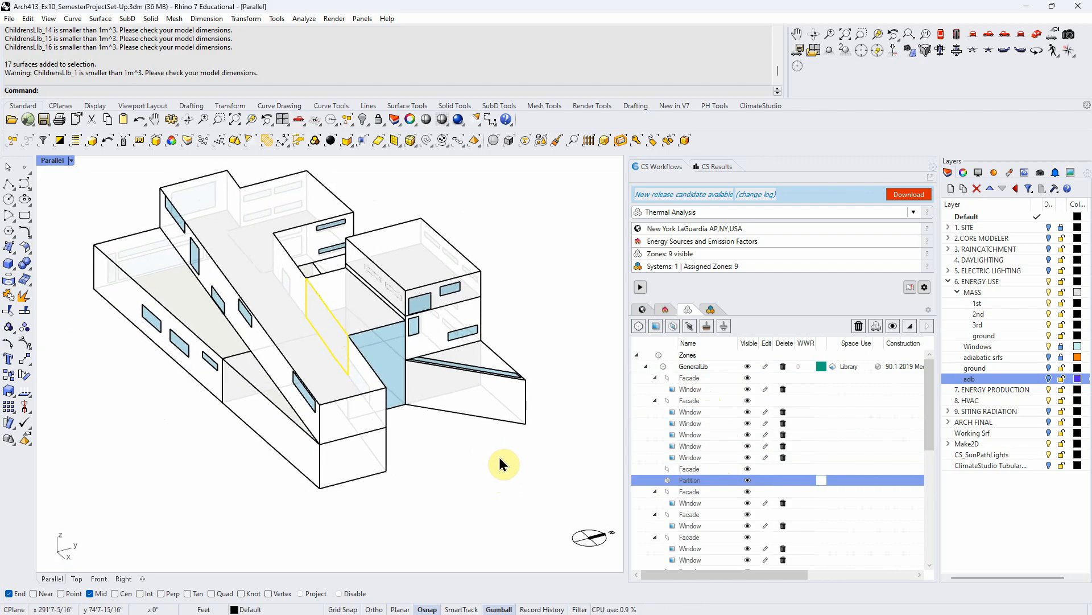
# - Collapse the Zones group and delete both Interior Boundary entries from the adiabatic boundaries
pyautogui.click(638, 355)
pyautogui.moveTo(703, 390); pyautogui.dragTo(711, 399)
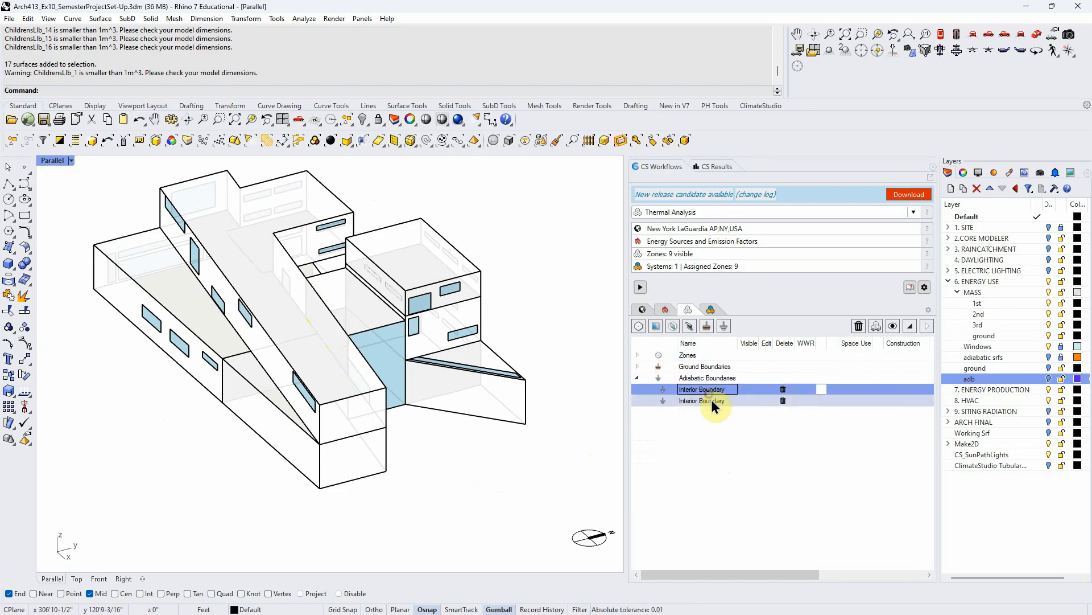
pyautogui.click(783, 389)
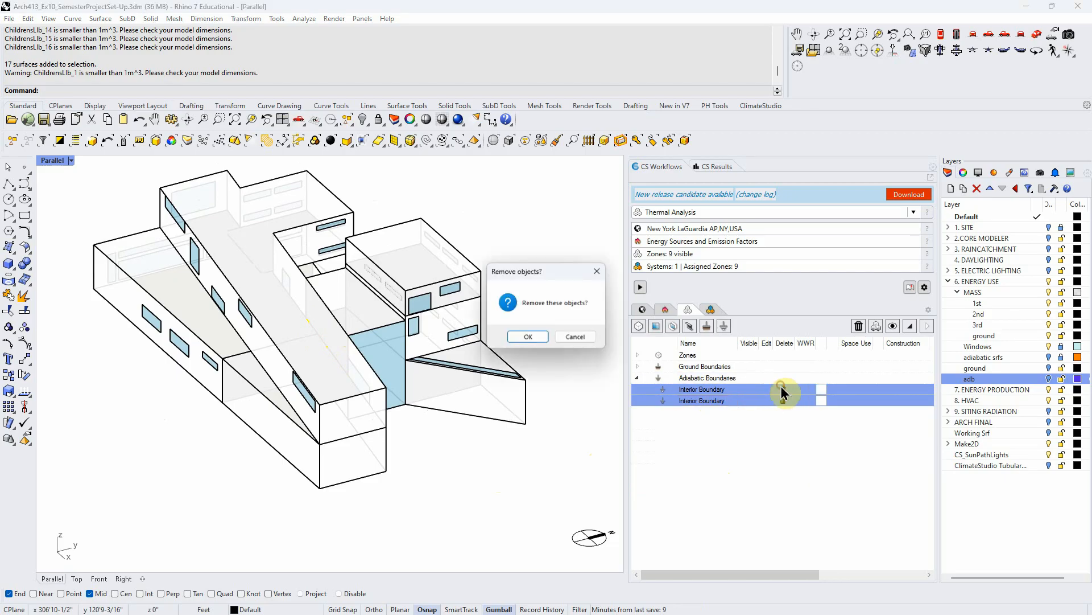
pyautogui.click(543, 335)
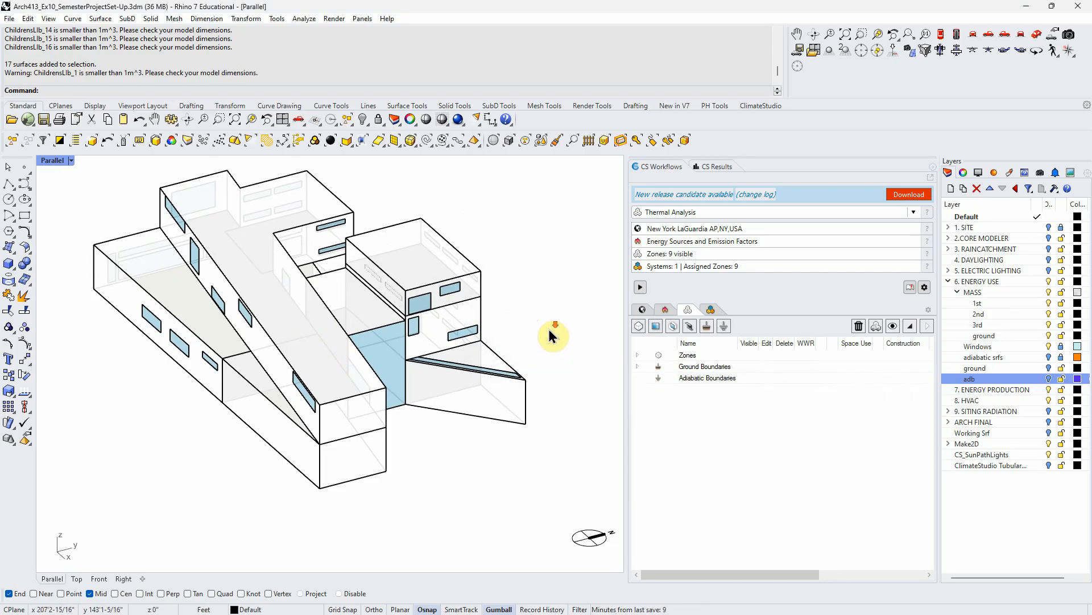
# - Expand the Zones and Ground Boundaries groups, and rerun the thermal simulation
pyautogui.scroll(-2, 548, 331)
pyautogui.click(637, 365)
pyautogui.click(637, 354)
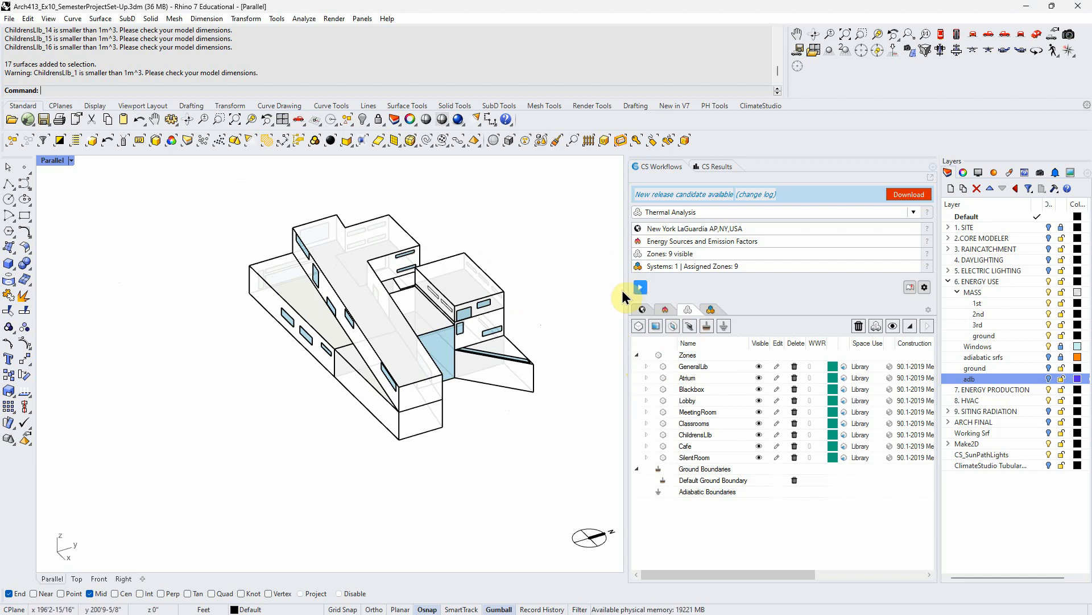
pyautogui.click(641, 288)
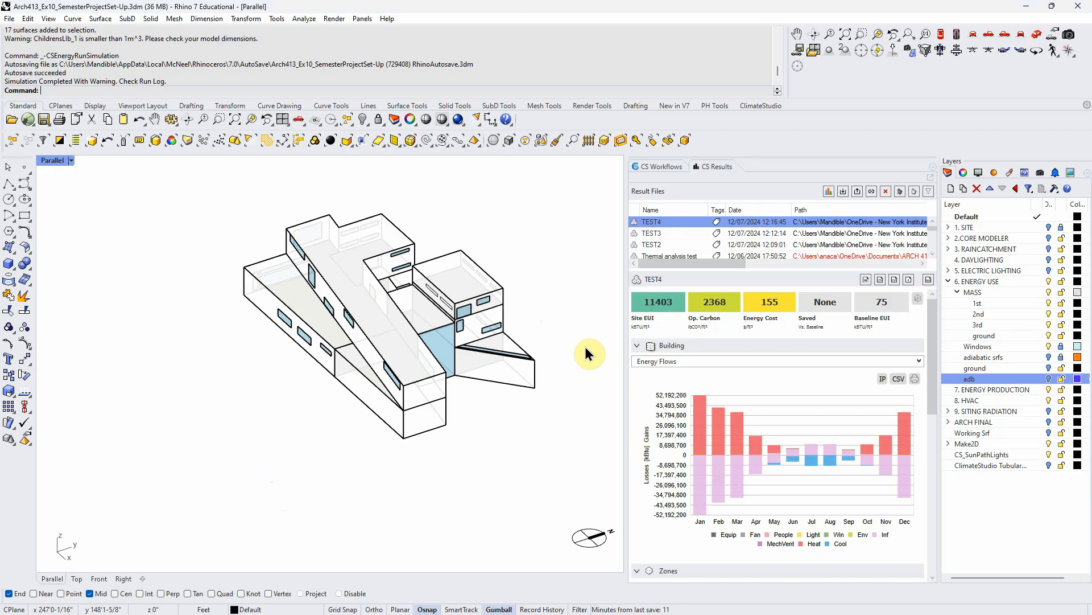
pyautogui.moveTo(585, 347)
pyautogui.mouseDown(button='right')
pyautogui.moveTo(555, 345)
pyautogui.moveTo(579, 350)
pyautogui.moveTo(574, 332)
pyautogui.moveTo(549, 339)
pyautogui.moveTo(581, 337)
pyautogui.moveTo(524, 295)
pyautogui.moveTo(402, 333)
pyautogui.moveTo(145, 341)
pyautogui.moveTo(586, 364)
pyautogui.mouseUp(button='right')
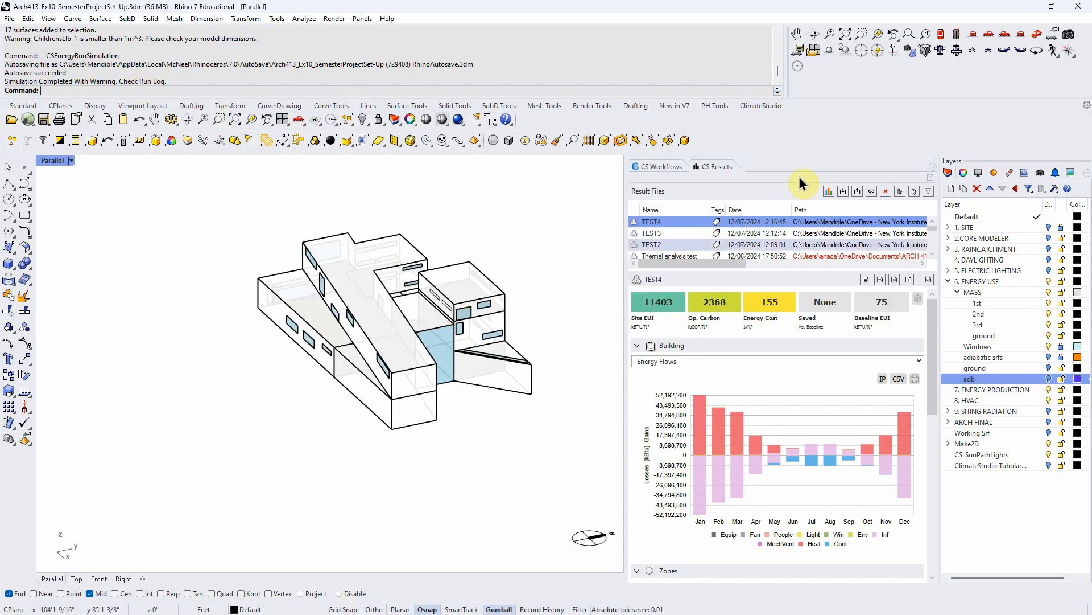
# - Select all zones from GeneralLib to SilentRoom and open their shared Library space use settings for editing
pyautogui.click(662, 168)
pyautogui.moveTo(800, 573); pyautogui.dragTo(772, 575)
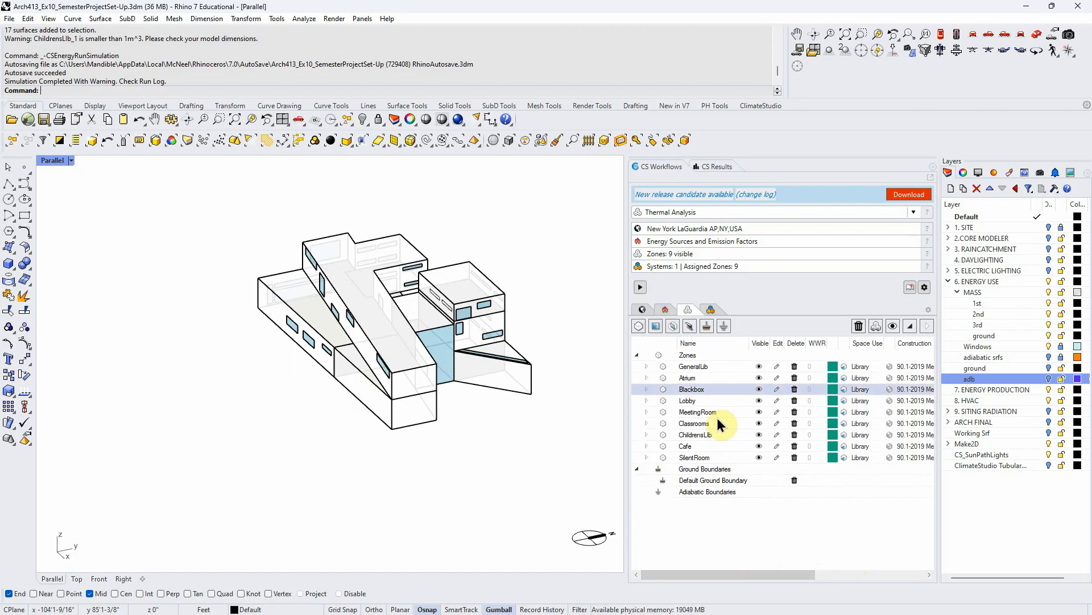
pyautogui.click(711, 368)
pyautogui.keyDown('shift'); pyautogui.click(729, 460); pyautogui.keyUp('shift')
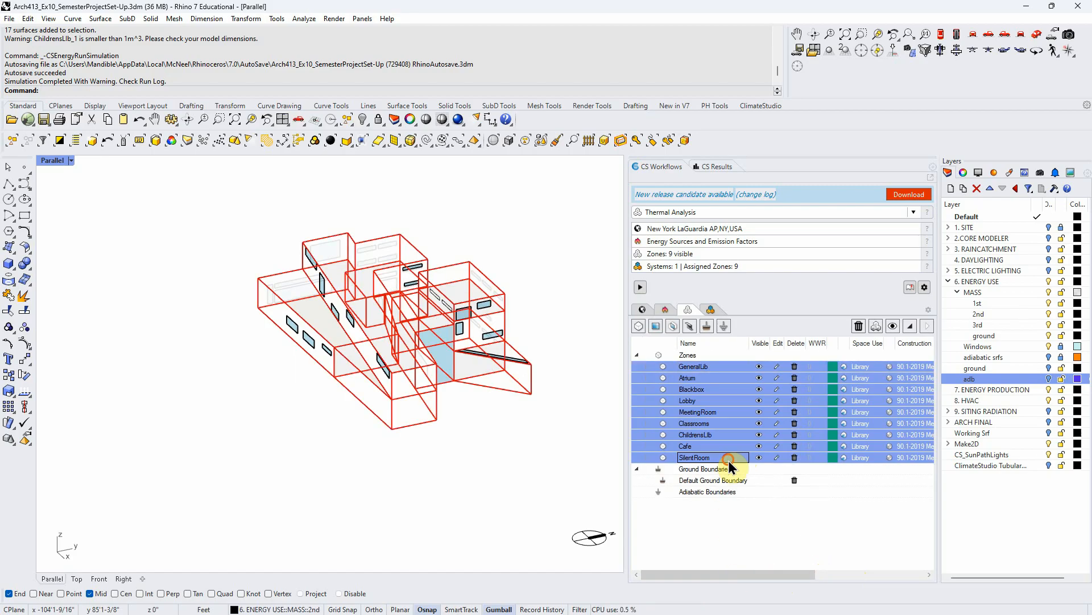
pyautogui.moveTo(757, 575); pyautogui.dragTo(845, 572)
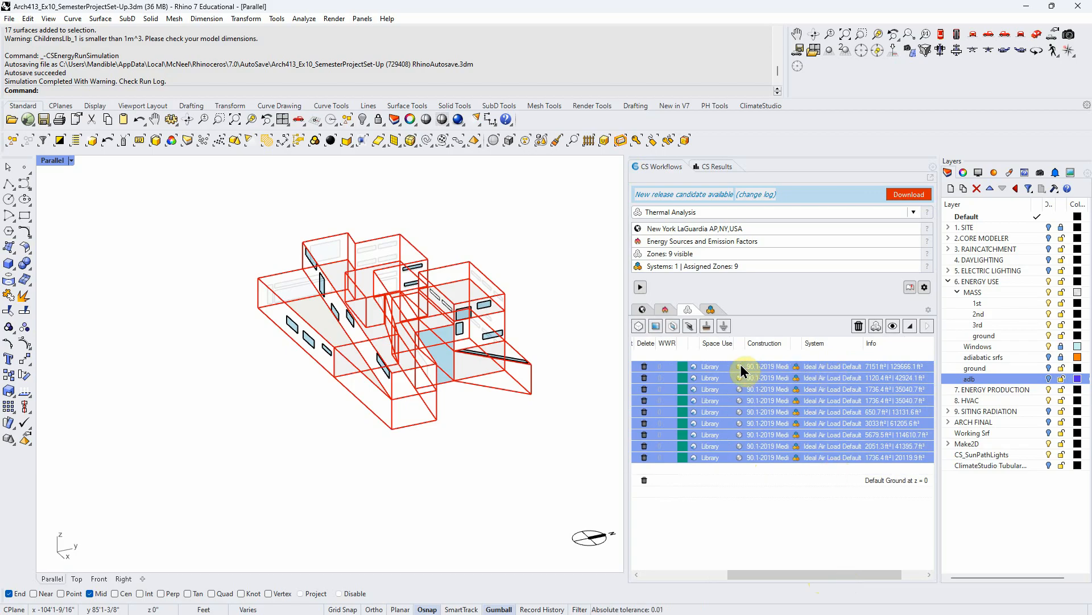
pyautogui.click(694, 367)
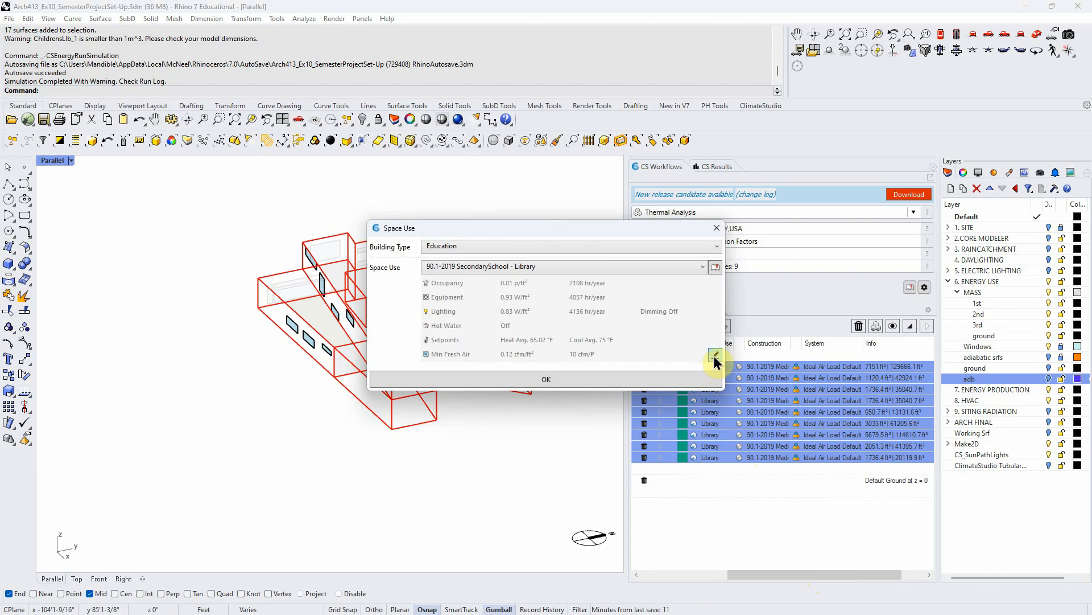
pyautogui.click(715, 357)
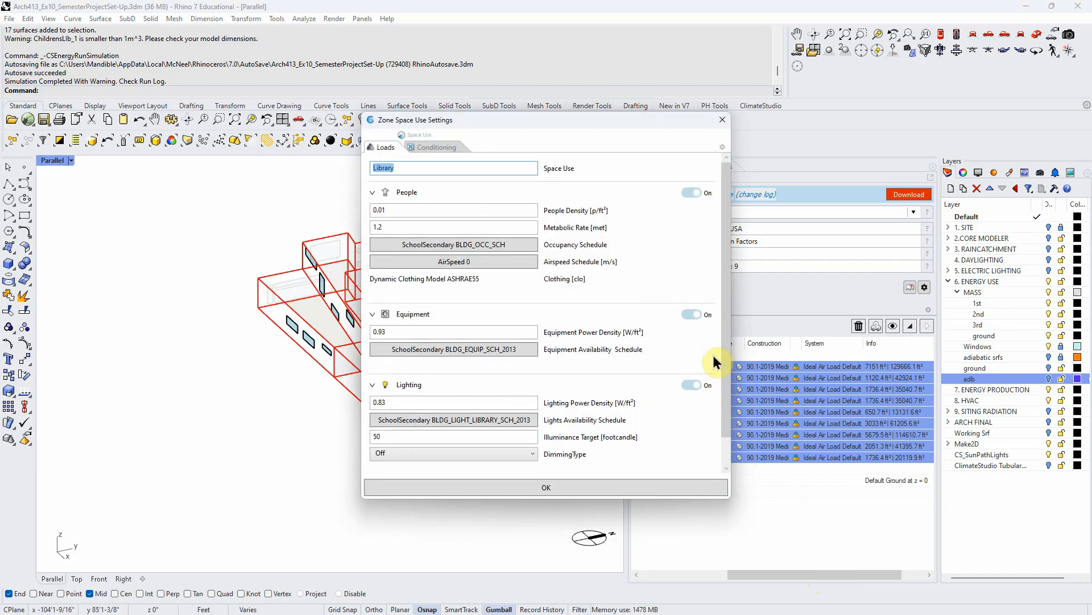
# - Review the Loads settings and compare them with the reference images of the baseline Loads and Conditioning settings
pyautogui.scroll(-1, 630, 302)
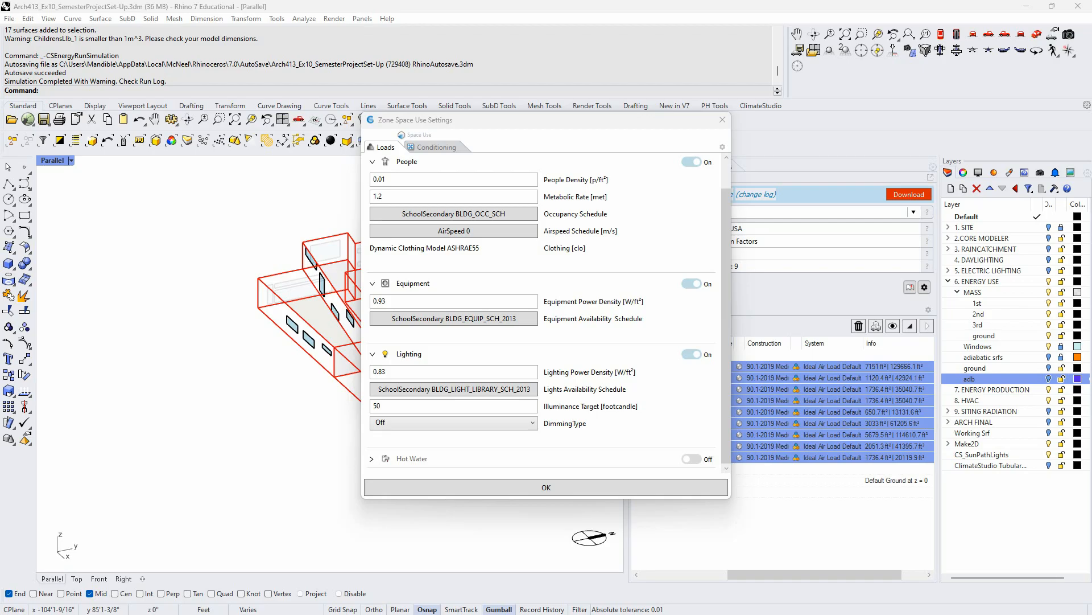
pyautogui.moveTo(0, 114); pyautogui.dragTo(668, 87)
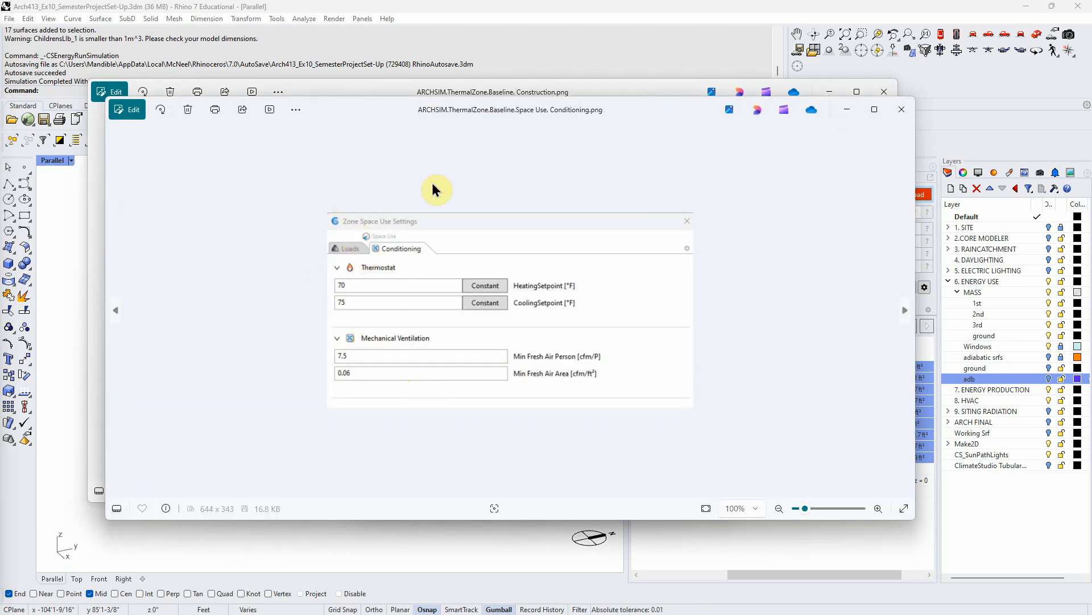
pyautogui.scroll(1, 515, 192)
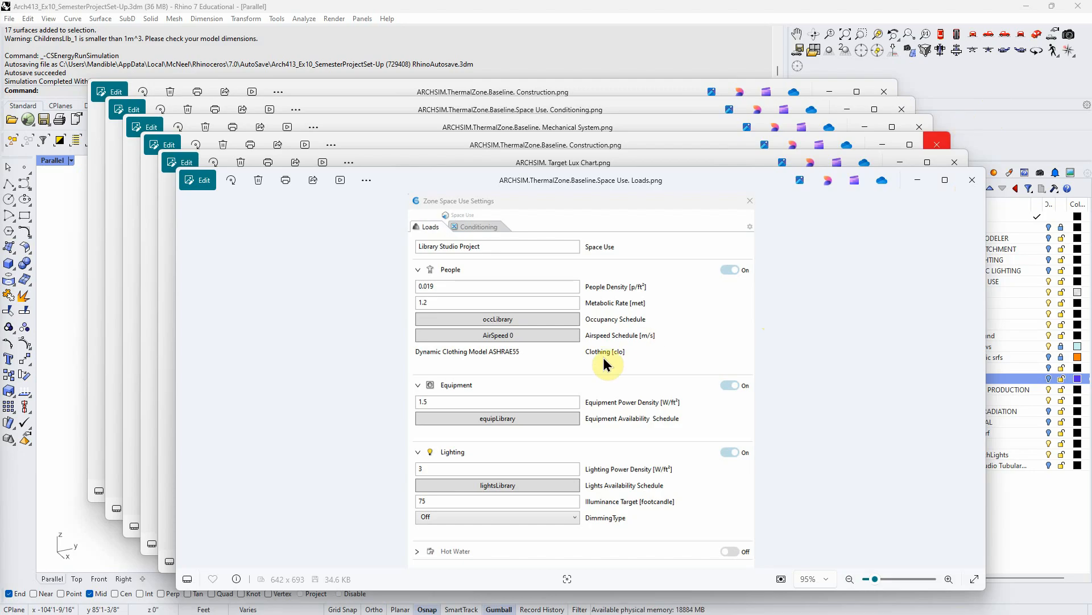
pyautogui.click(1008, 73)
# - Review the Library space use's Conditioning and Loads settings, including minimum fresh air per person, and close them without changes
pyautogui.moveTo(664, 120); pyautogui.dragTo(772, 110)
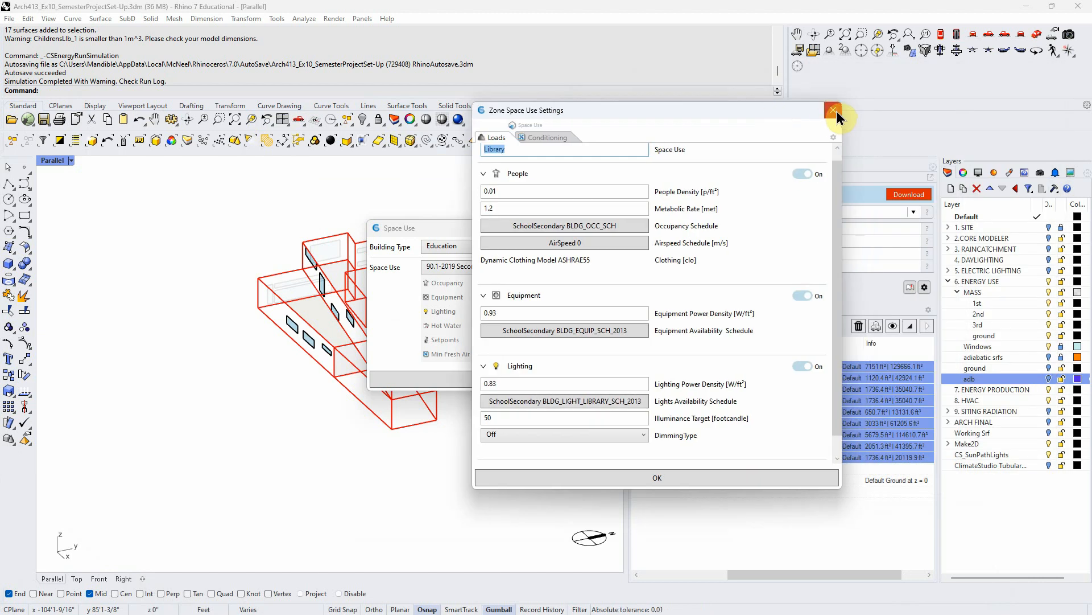
pyautogui.click(560, 137)
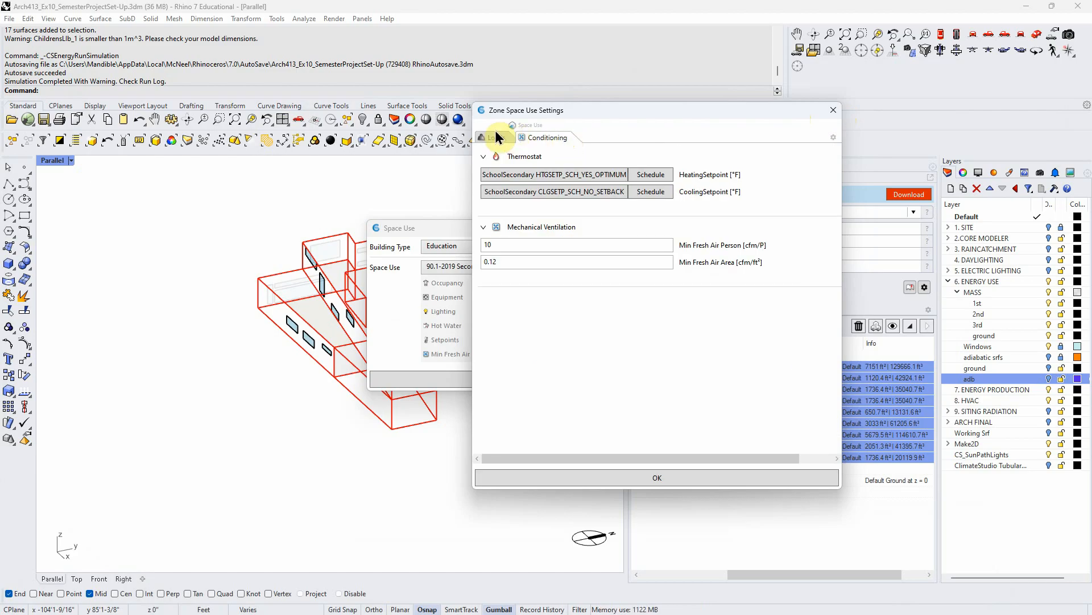
pyautogui.click(498, 245)
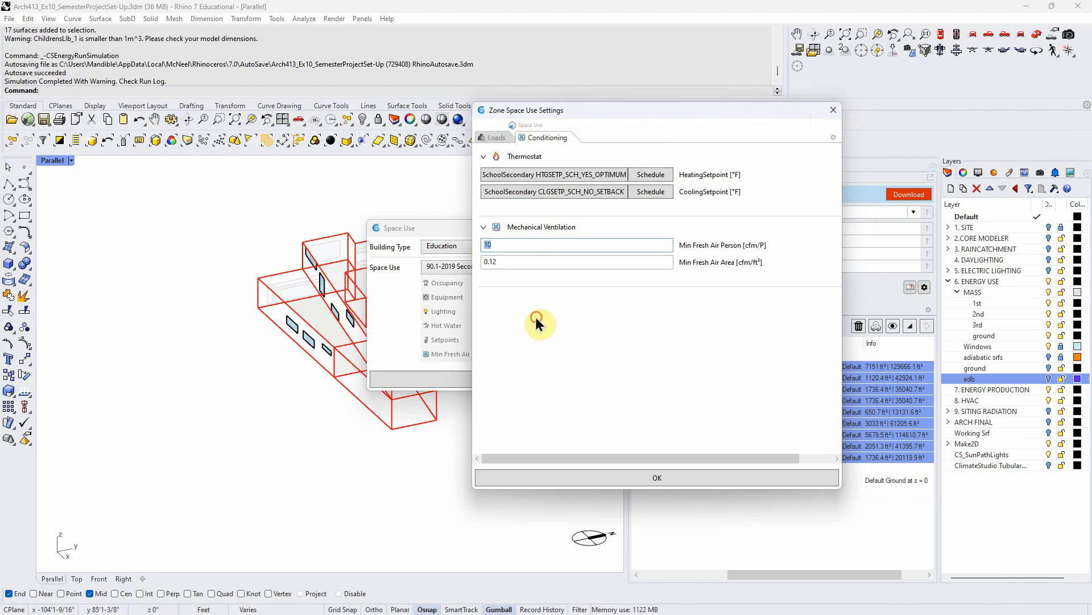
pyautogui.click(495, 244)
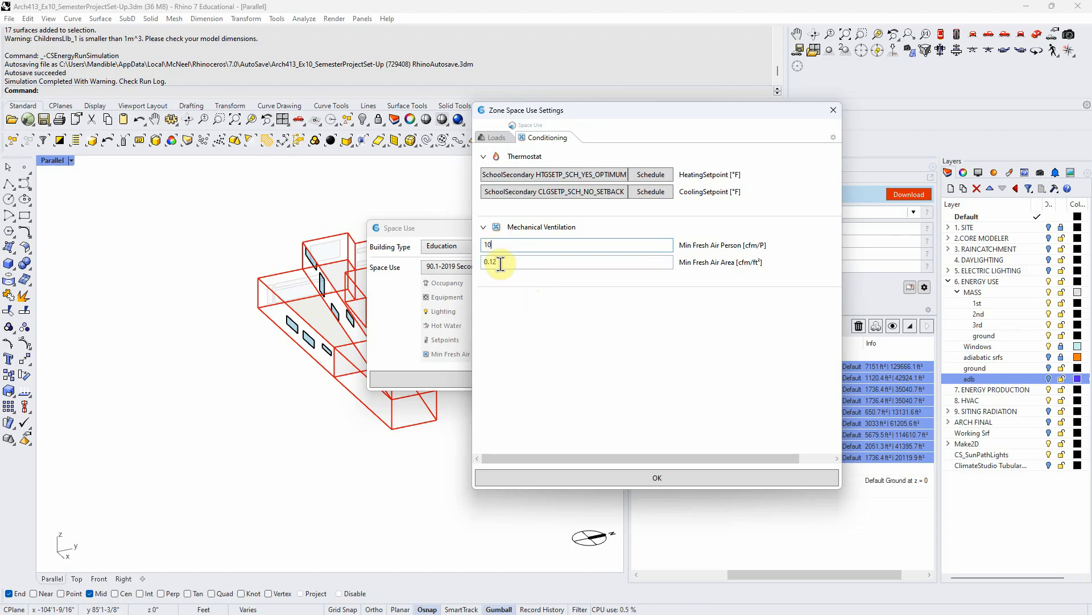
pyautogui.moveTo(500, 243); pyautogui.dragTo(479, 244)
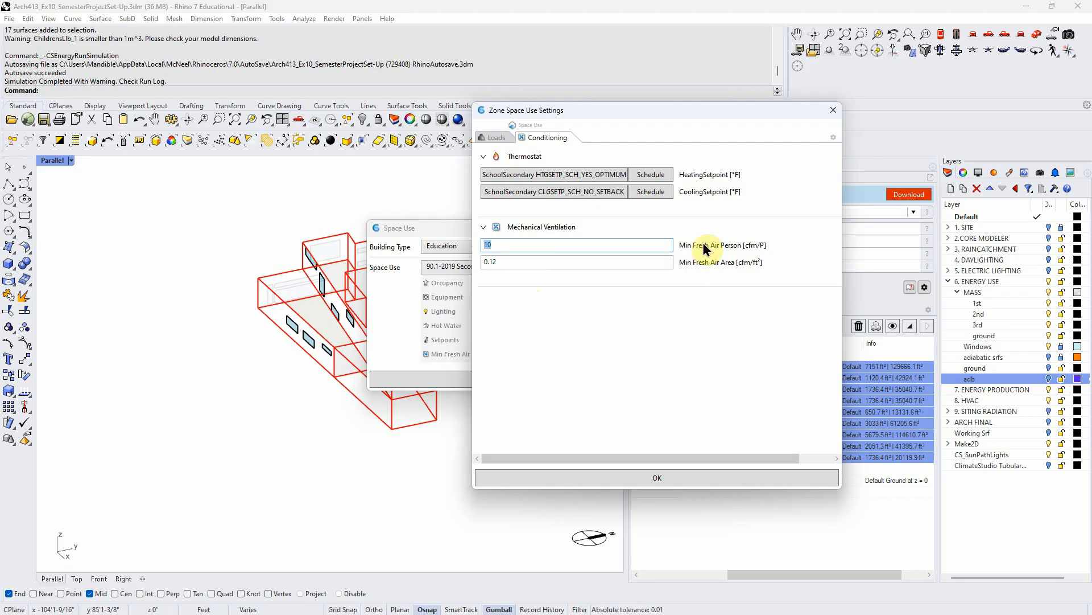
pyautogui.click(498, 138)
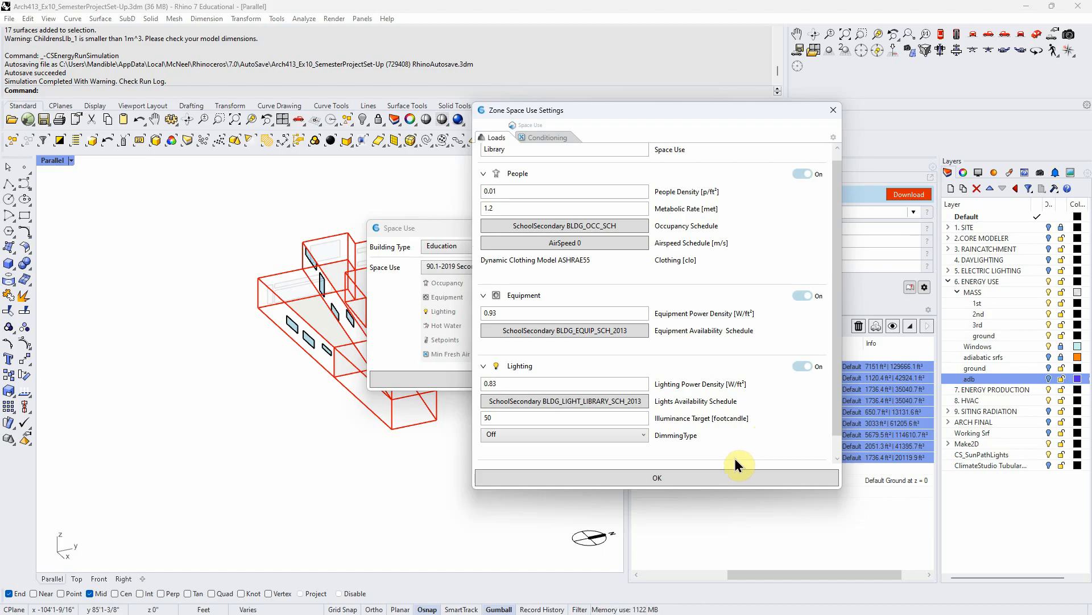
pyautogui.click(831, 111)
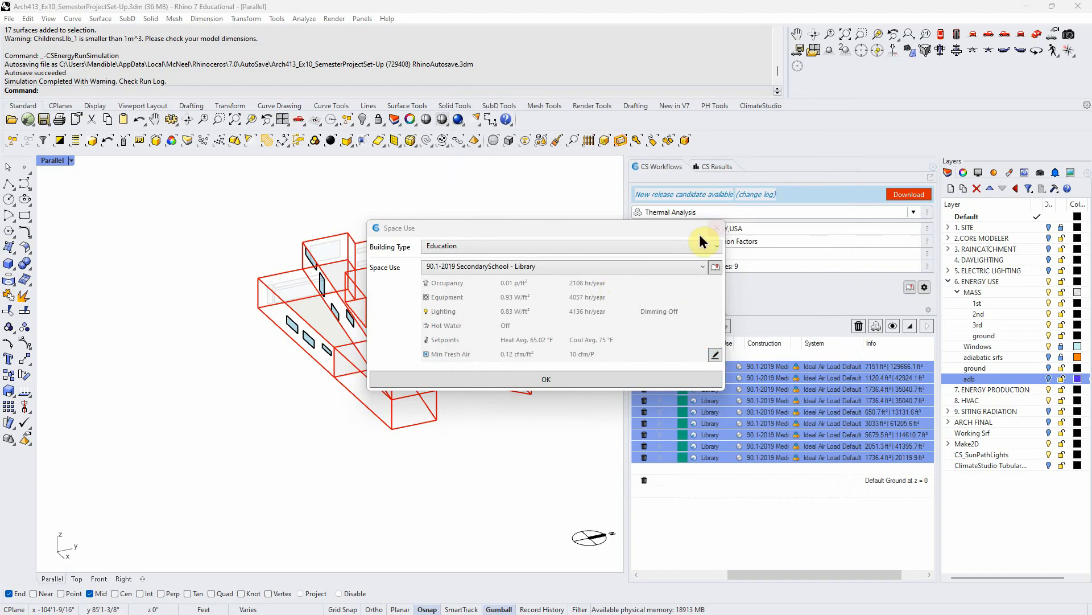
pyautogui.click(717, 228)
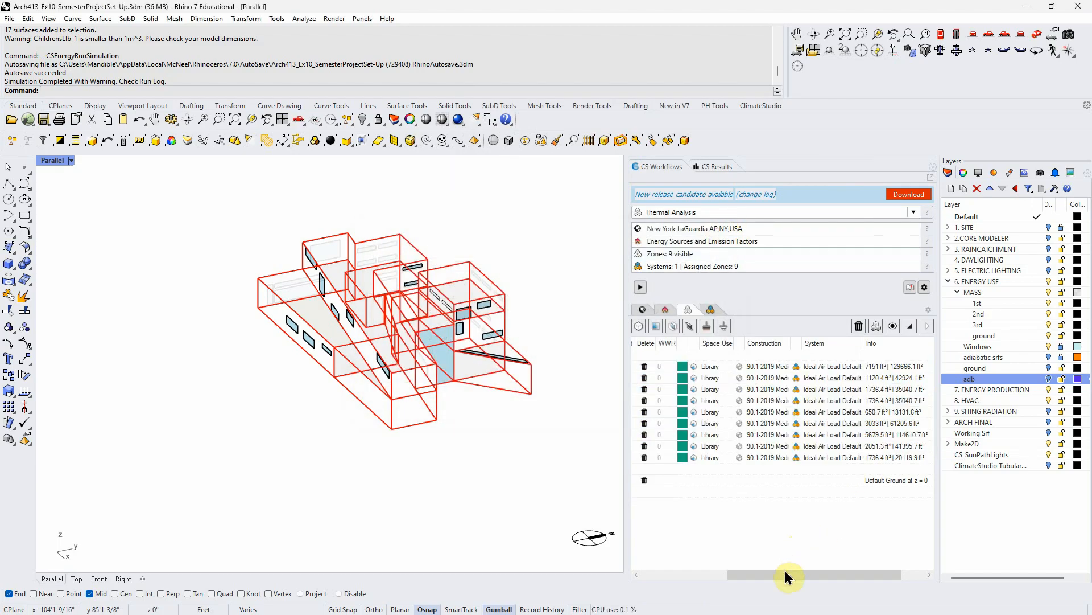
pyautogui.click(766, 458)
pyautogui.click(744, 367)
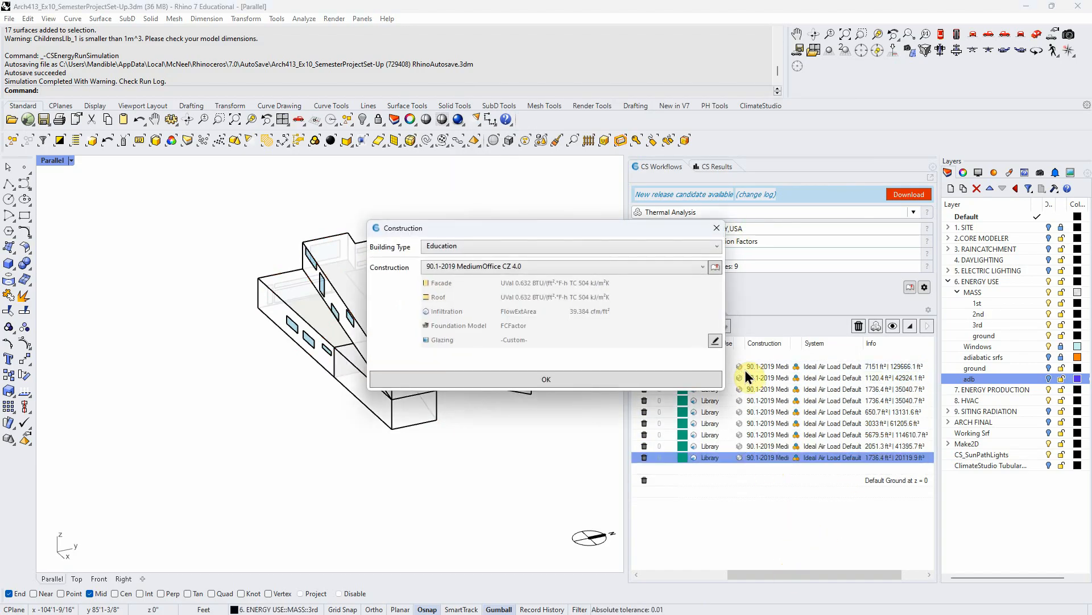
pyautogui.click(717, 227)
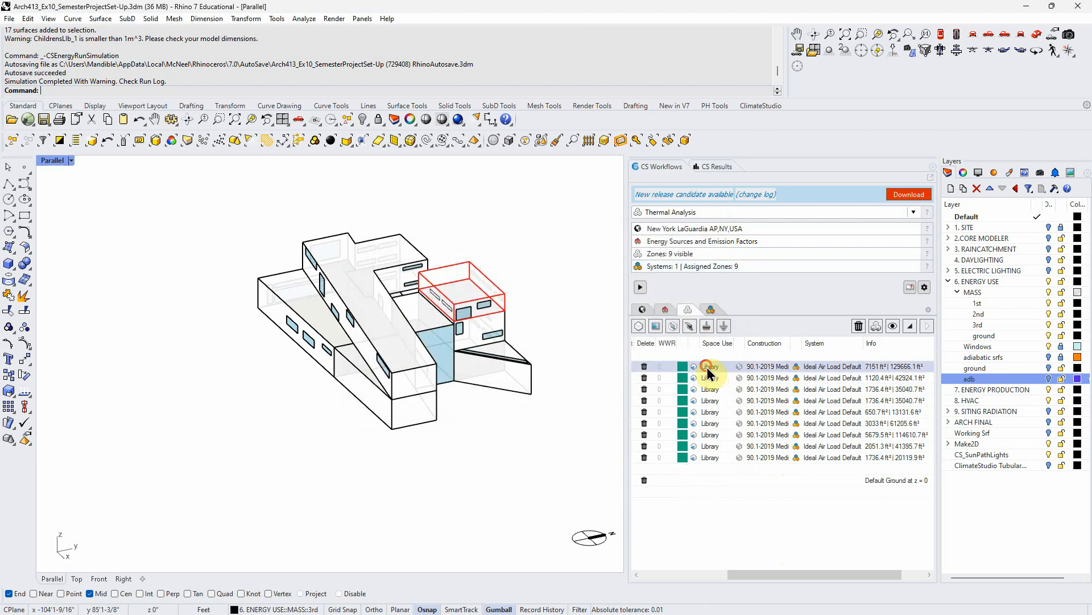
# - Select all nine zones from GeneralLib to SilentRoom and open their shared construction settings for editing
pyautogui.click(706, 367)
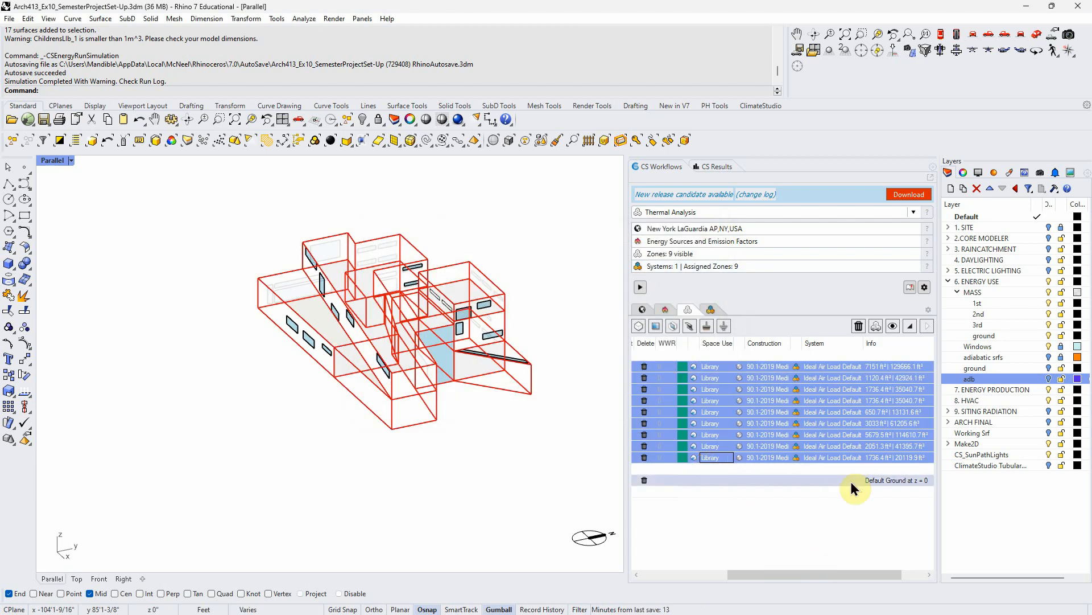
pyautogui.click(739, 416)
pyautogui.click(715, 340)
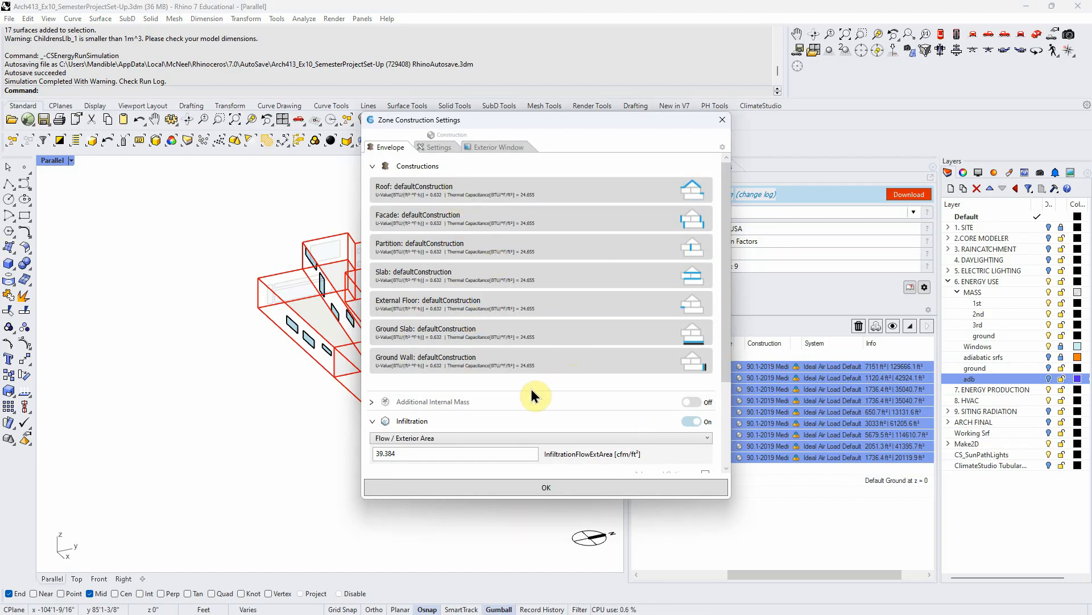
# - Check the baseline construction reference image, set the zones' infiltration flow per exterior area to 0.2 cfm/ft², and apply the construction
pyautogui.scroll(-1, 531, 388)
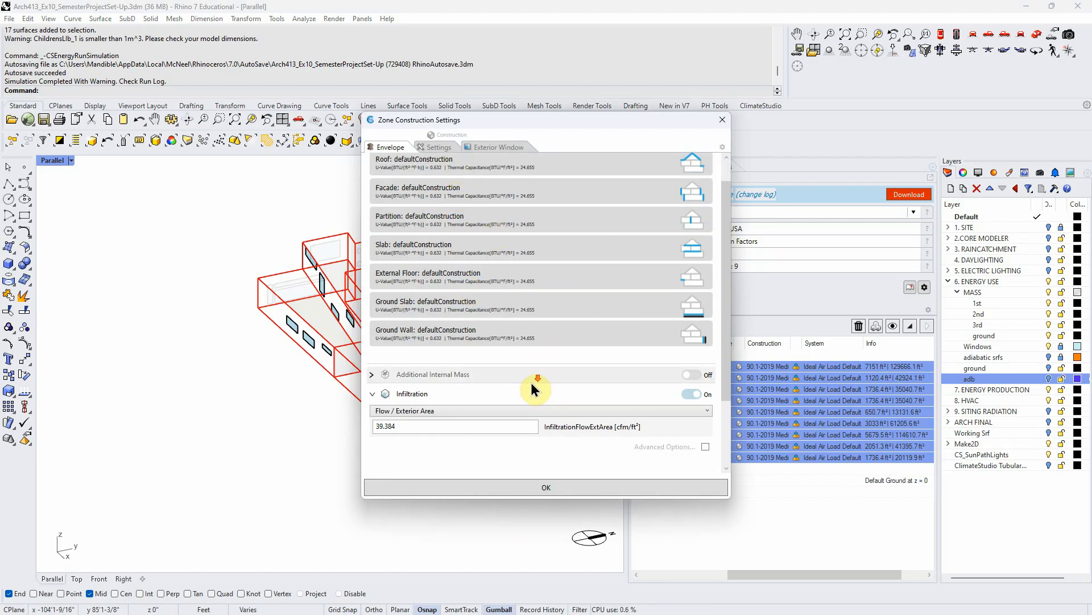
pyautogui.click(424, 430)
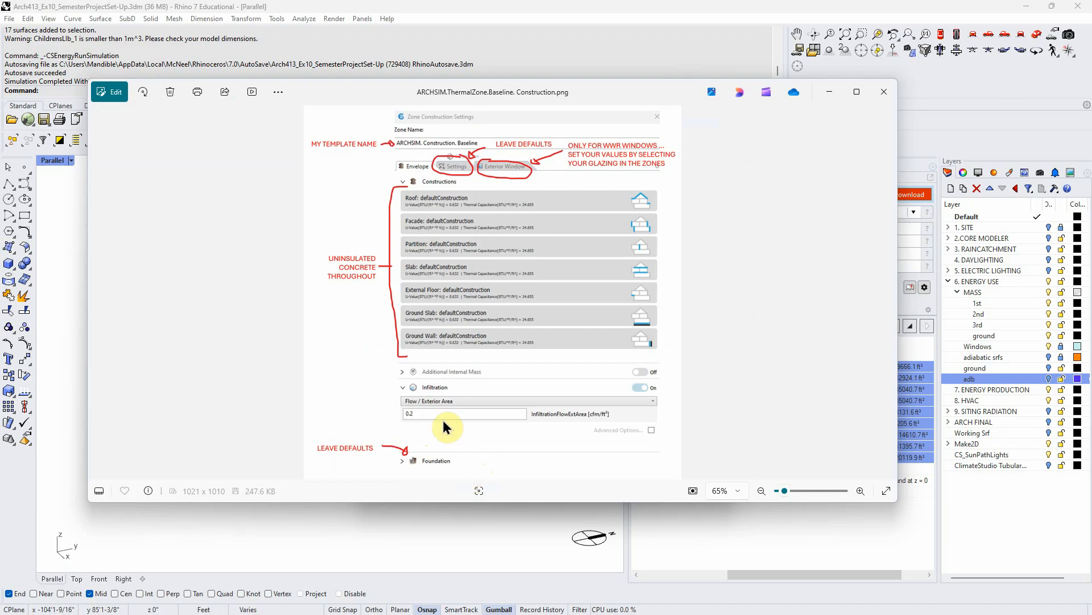
pyautogui.press('ctrl')
pyautogui.press('ctrl')
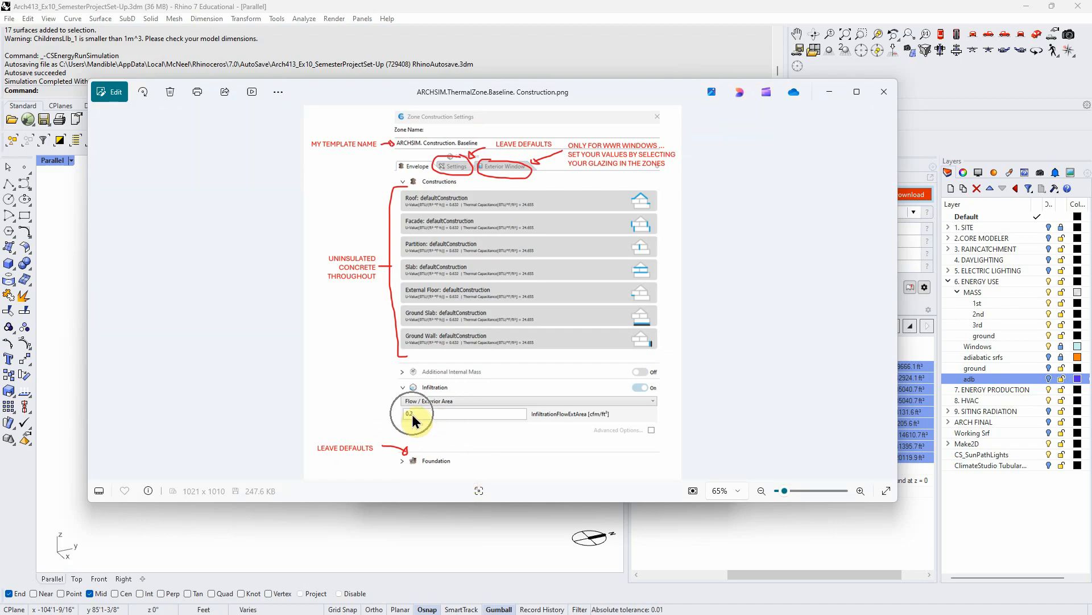
pyautogui.press('ctrl')
pyautogui.click(831, 91)
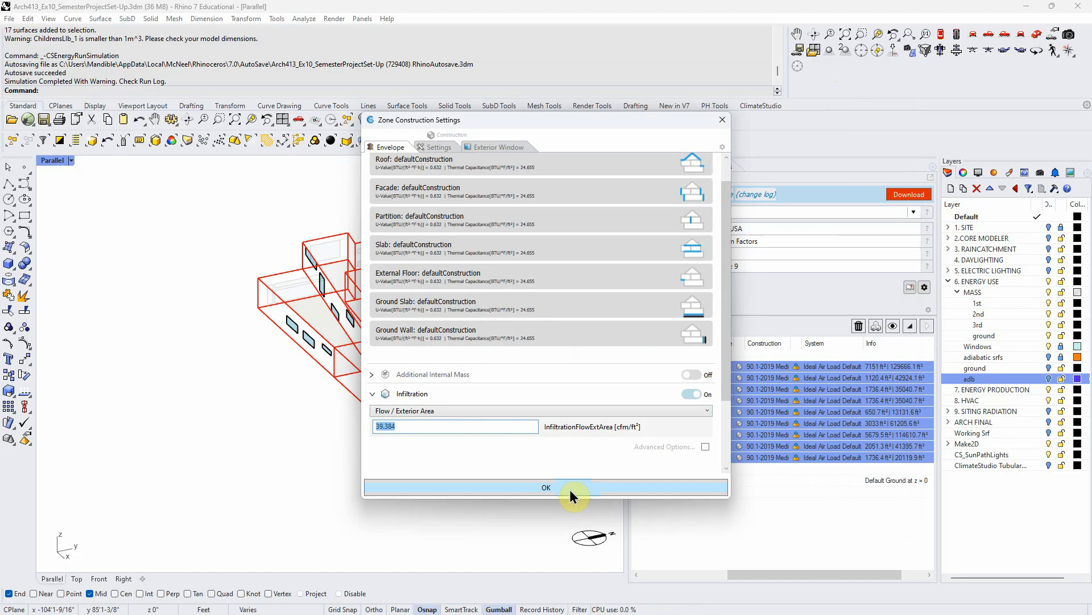
pyautogui.write('.2')
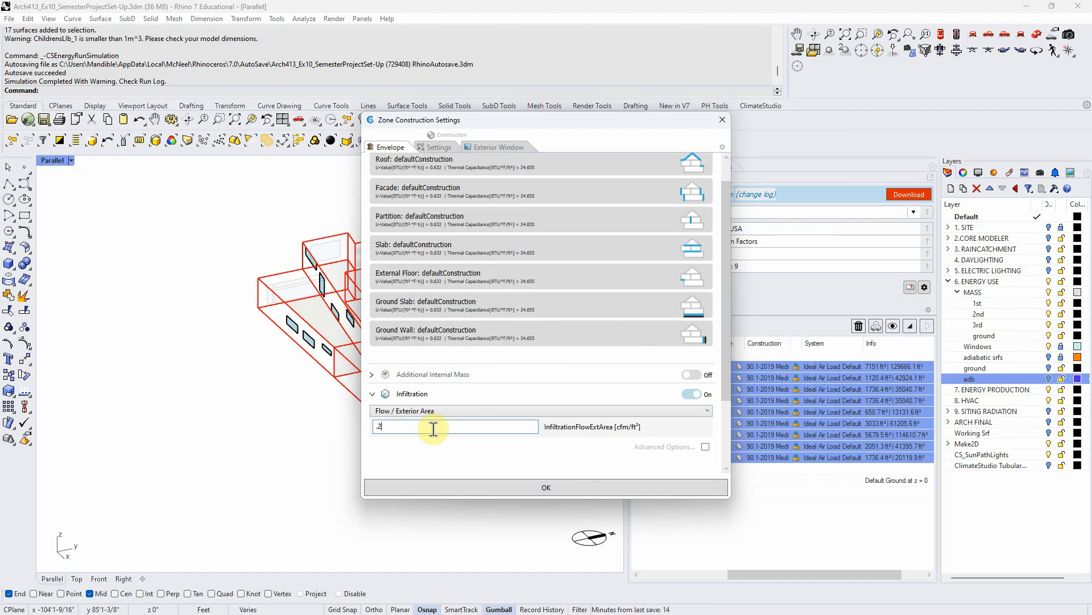
pyautogui.click(564, 488)
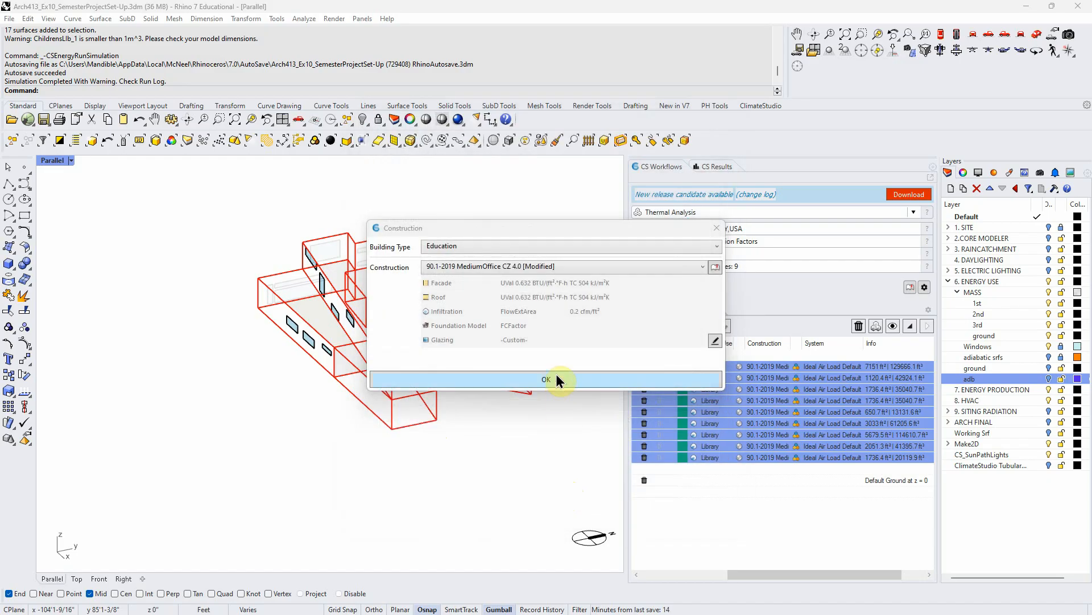
pyautogui.click(557, 377)
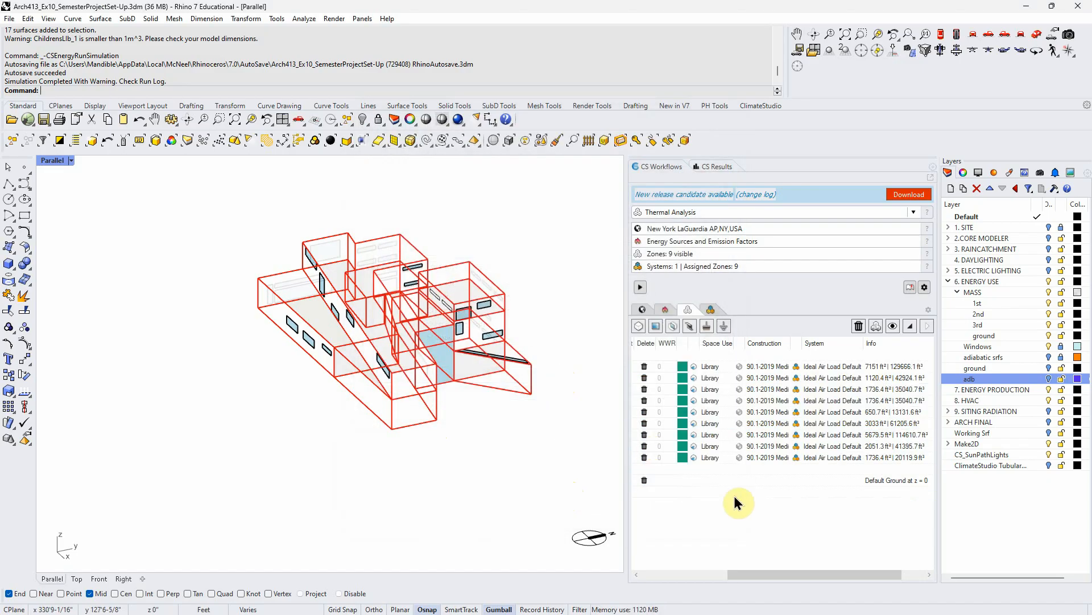
# - Rerun the thermal simulation with the modified zone constructions and deselect the zones in the model
pyautogui.moveTo(790, 572); pyautogui.dragTo(718, 575)
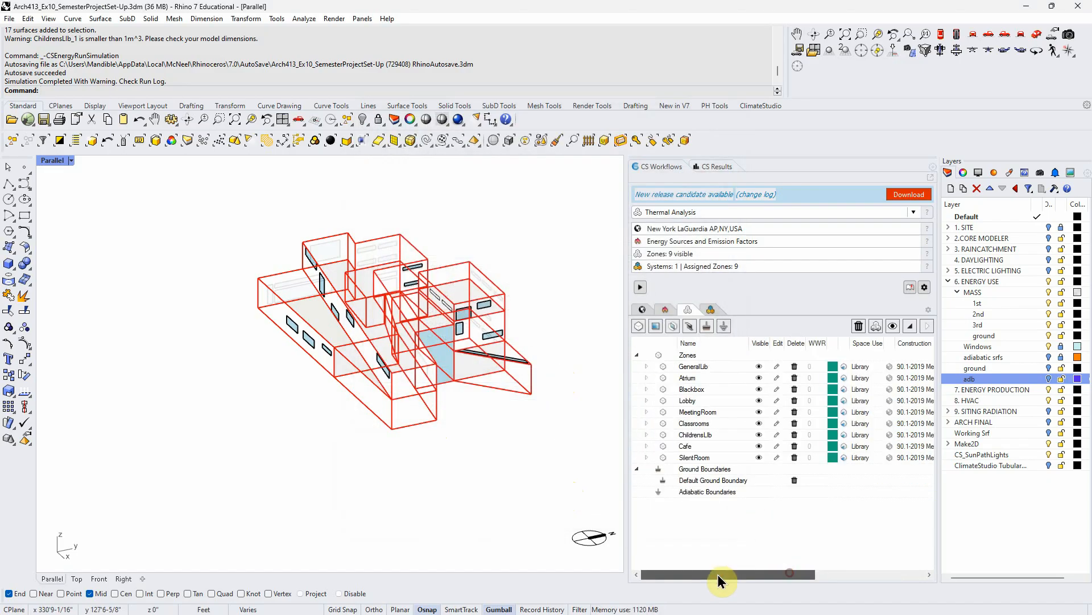
pyautogui.click(642, 287)
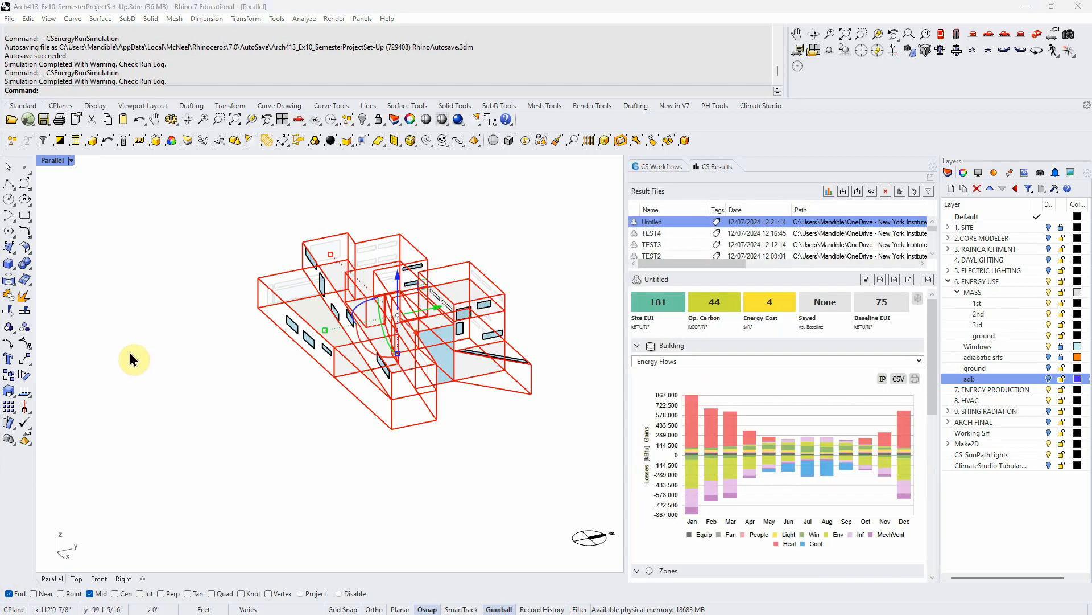
pyautogui.click(481, 486)
# - Examine the monthly Energy Flows chart, especially January's envelope losses, against the building model from several angles
pyautogui.moveTo(516, 471); pyautogui.dragTo(483, 466, button='right')
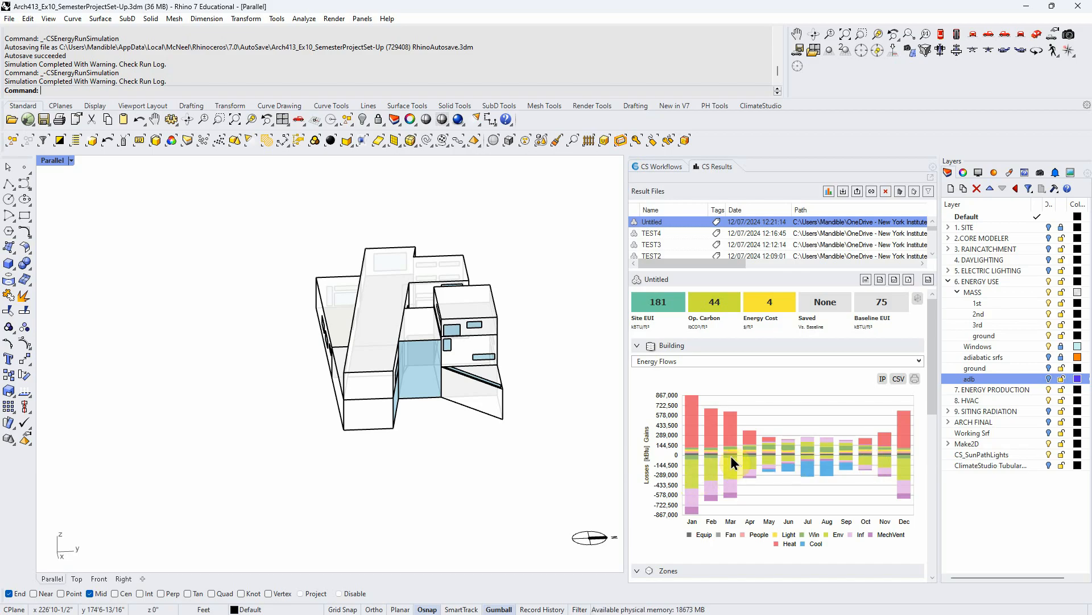
pyautogui.click(695, 475)
pyautogui.click(692, 472)
pyautogui.moveTo(265, 462); pyautogui.dragTo(533, 459, button='right')
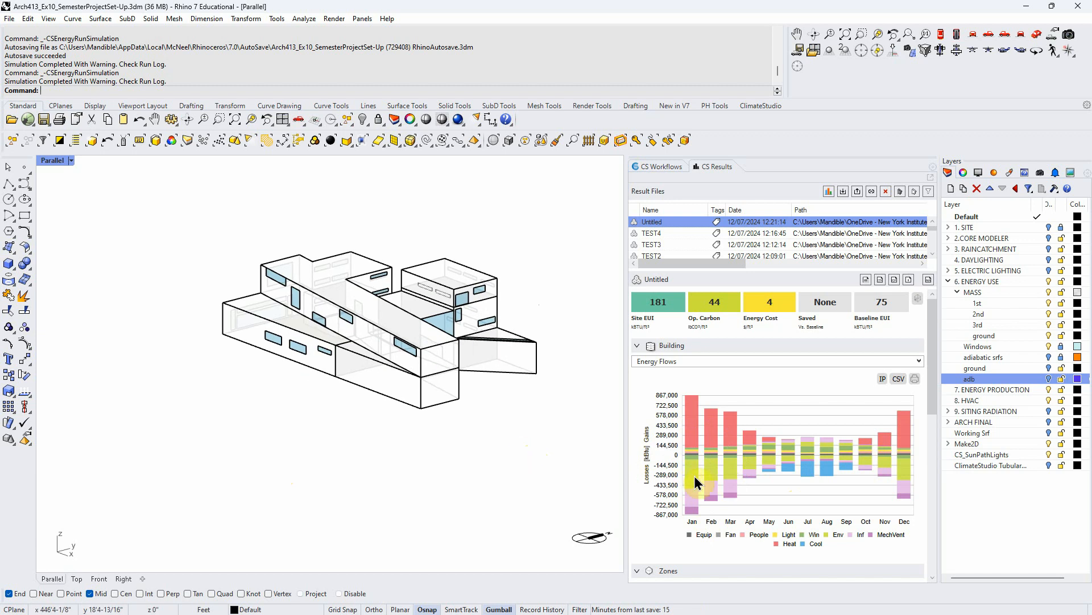
pyautogui.click(695, 477)
pyautogui.moveTo(569, 464); pyautogui.dragTo(542, 452, button='right')
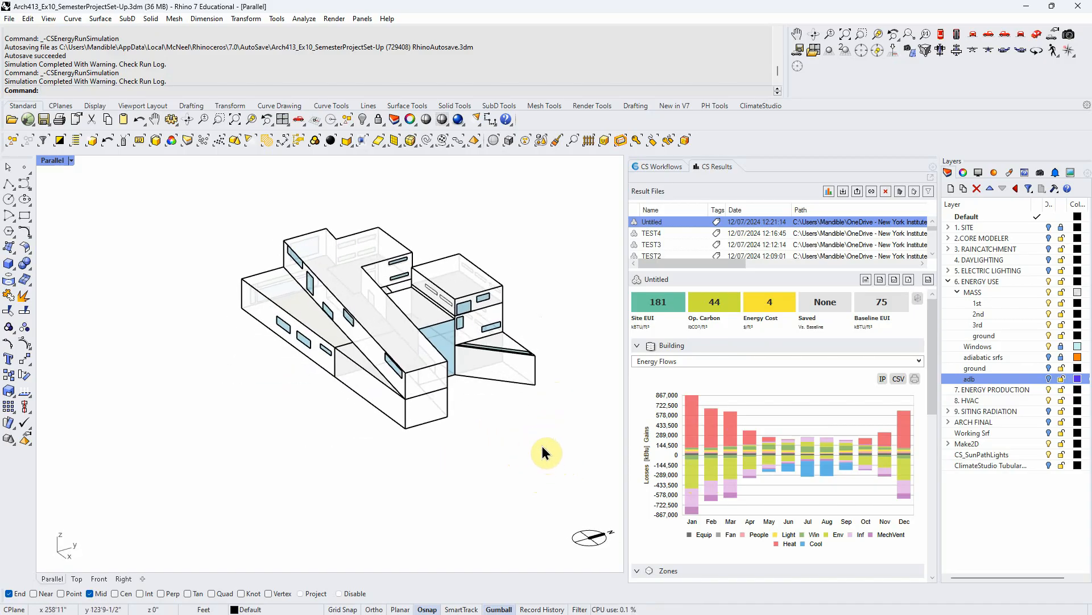
pyautogui.scroll(2, 559, 322)
pyautogui.moveTo(559, 322)
pyautogui.mouseDown(button='right')
pyautogui.moveTo(455, 319)
pyautogui.moveTo(464, 326)
pyautogui.moveTo(470, 288)
pyautogui.moveTo(476, 309)
pyautogui.moveTo(558, 335)
pyautogui.mouseUp(button='right')
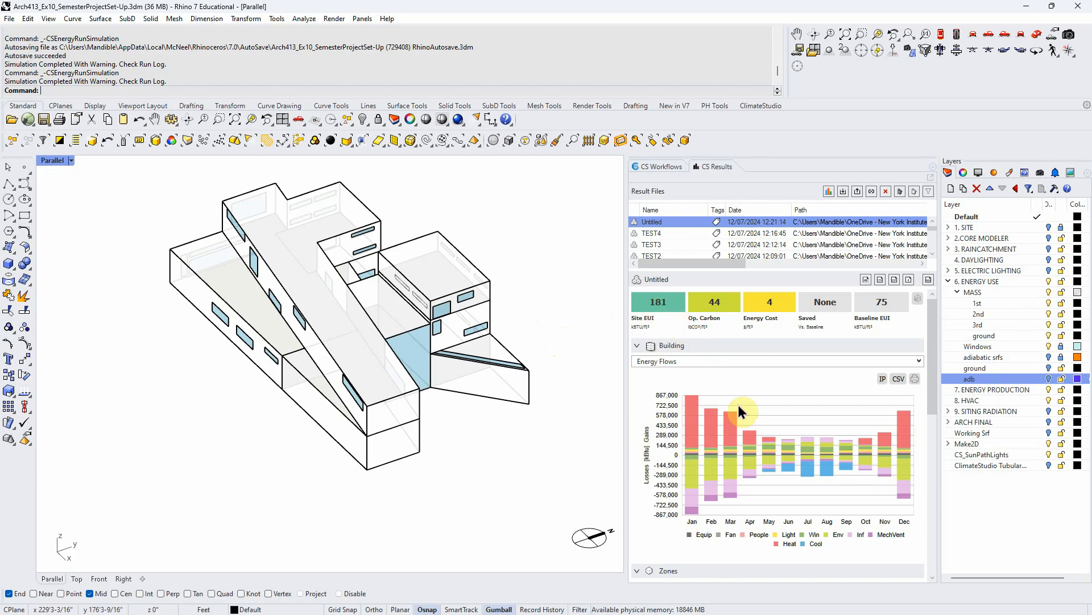
# - Rename the newest simulation result, Untitled, as TEST5
pyautogui.click(653, 222)
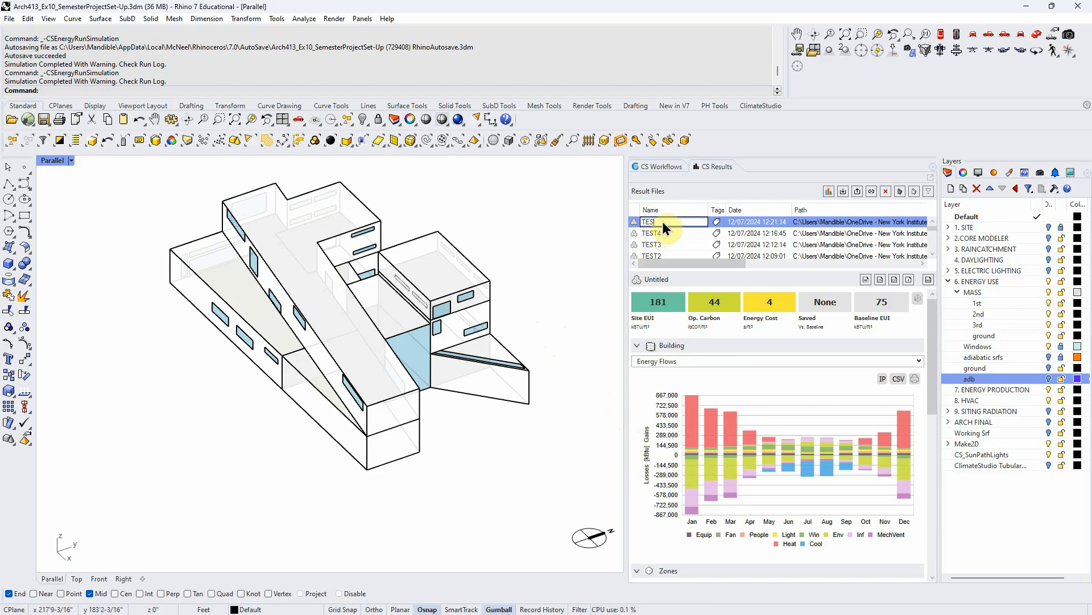
pyautogui.write('5')
pyautogui.press('Return')
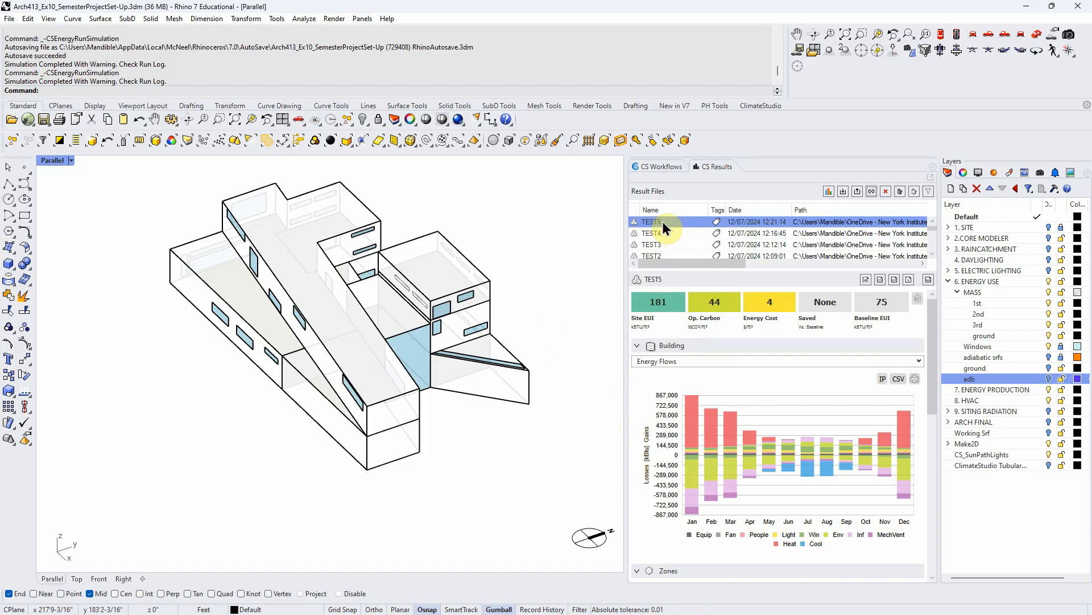
# - Collapse the 6. ENERGY USE group in the layer list
pyautogui.moveTo(576, 329)
pyautogui.mouseDown(button='right')
pyautogui.moveTo(431, 320)
pyautogui.moveTo(477, 306)
pyautogui.moveTo(586, 316)
pyautogui.moveTo(586, 301)
pyautogui.moveTo(592, 324)
pyautogui.moveTo(578, 344)
pyautogui.mouseUp(button='right')
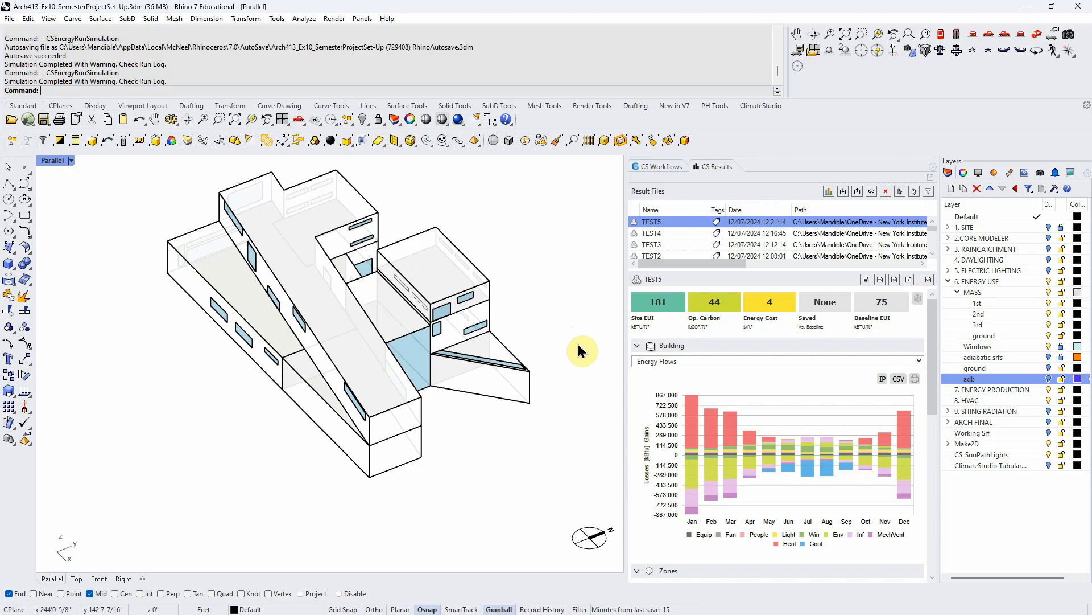
pyautogui.moveTo(572, 334); pyautogui.dragTo(569, 311, button='right')
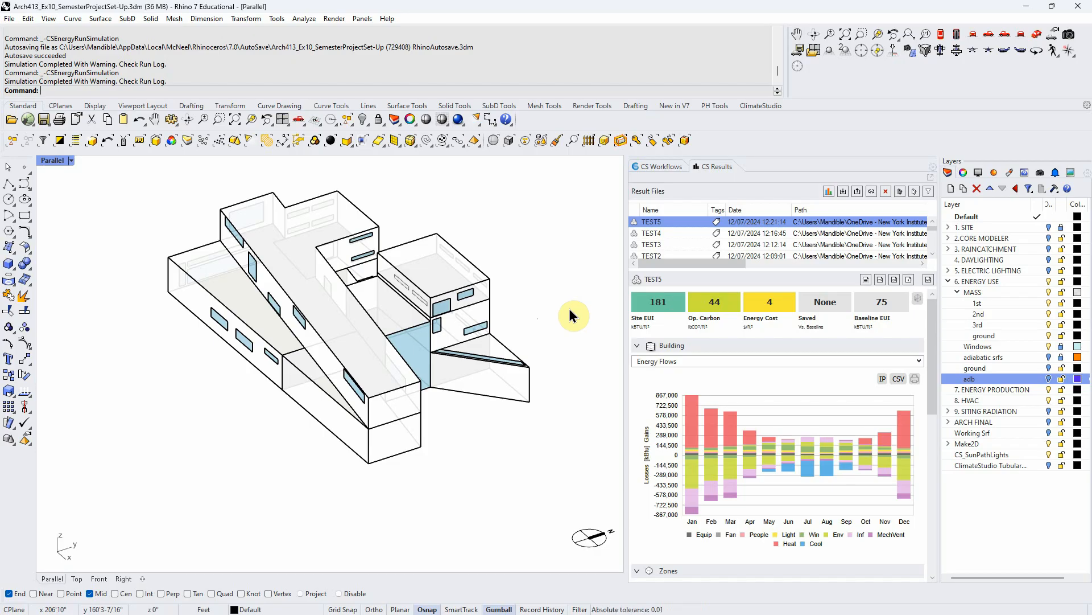
pyautogui.moveTo(565, 398); pyautogui.dragTo(505, 456, button='right')
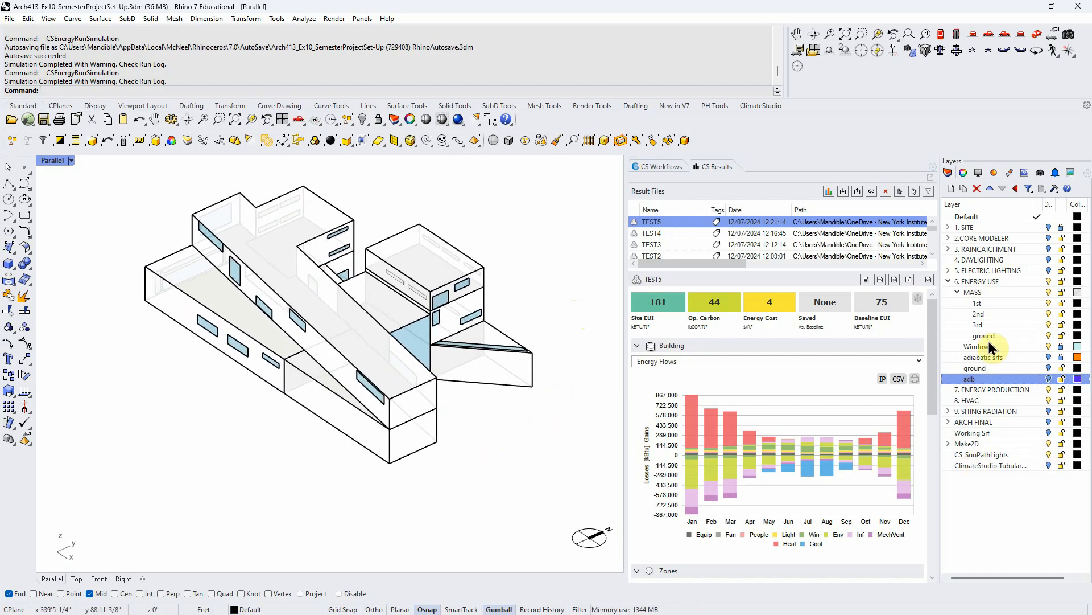
pyautogui.click(948, 281)
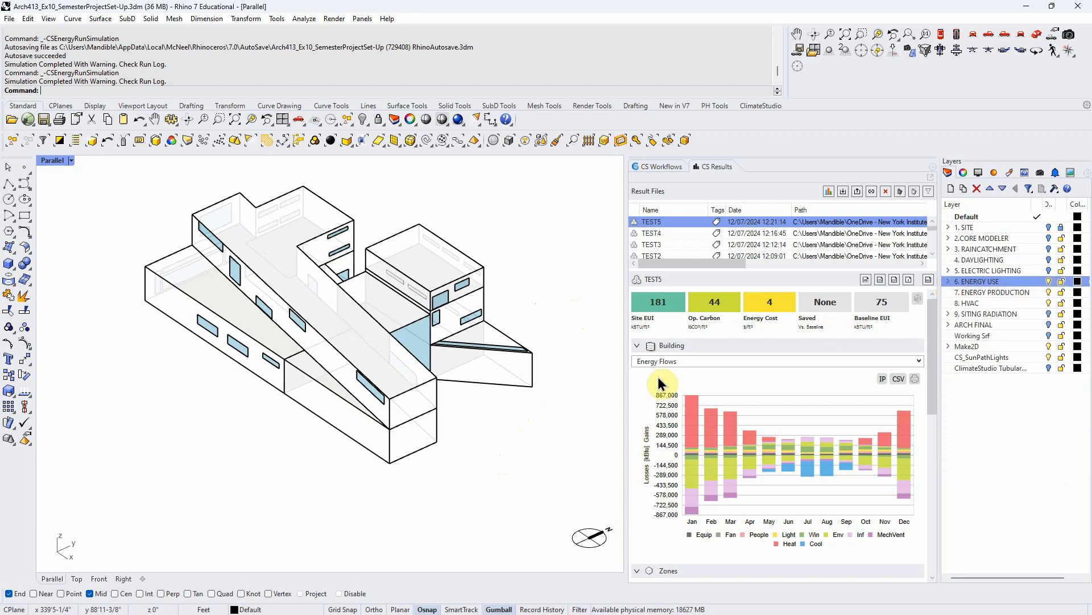